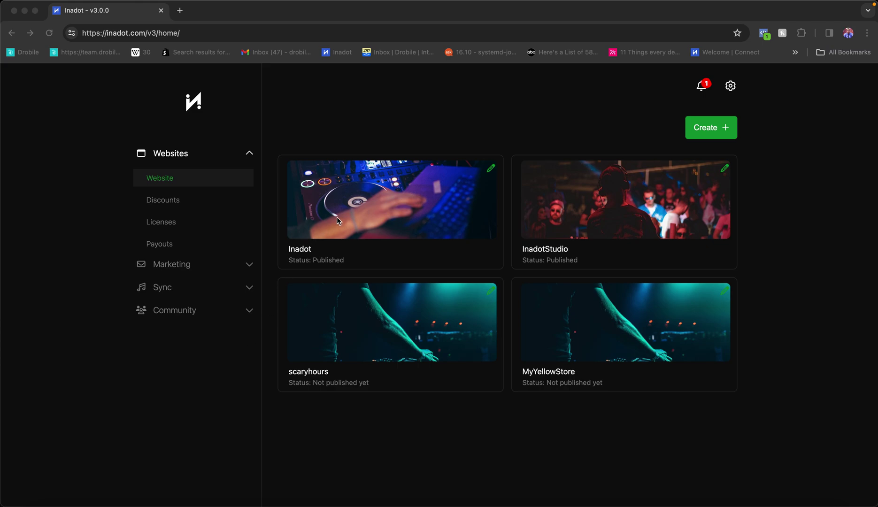
Examine the theme choices for a new website, including the Parallax theme's colour options, without creating a site
left_click(355, 110)
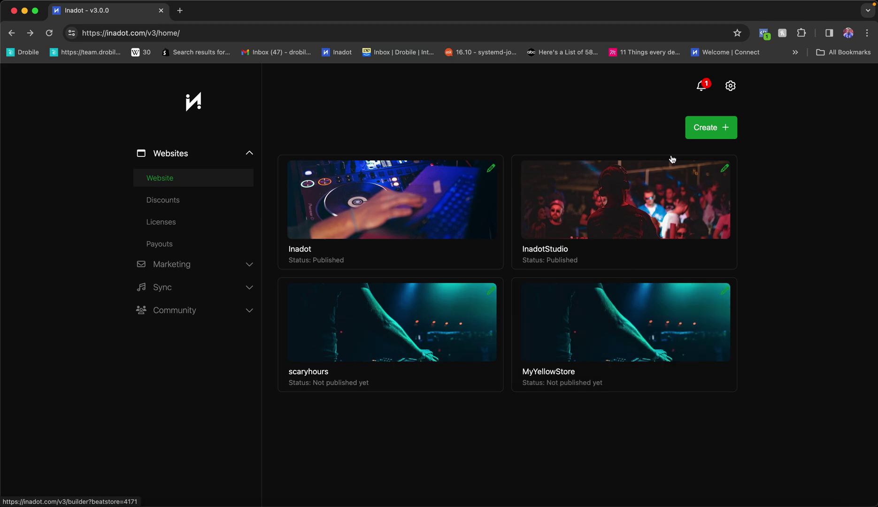
left_click(699, 135)
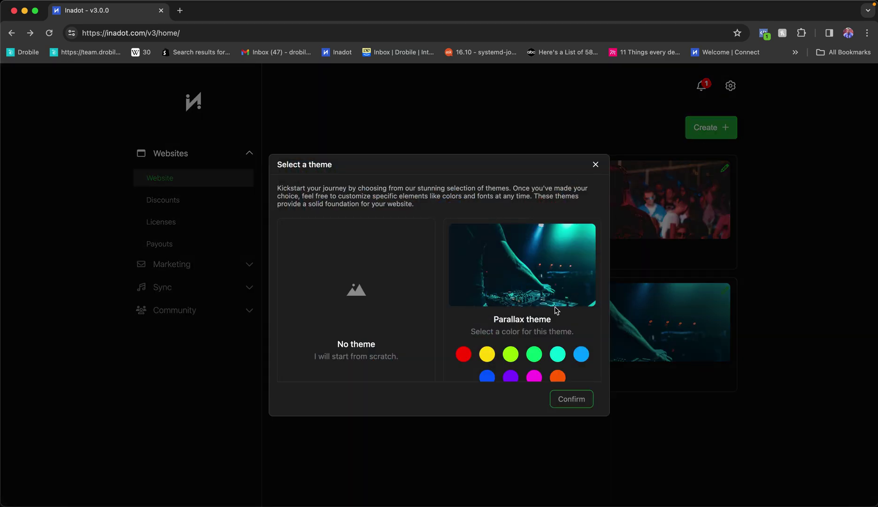
scroll(557, 310, "down", 1)
scroll(525, 324, "up", 1)
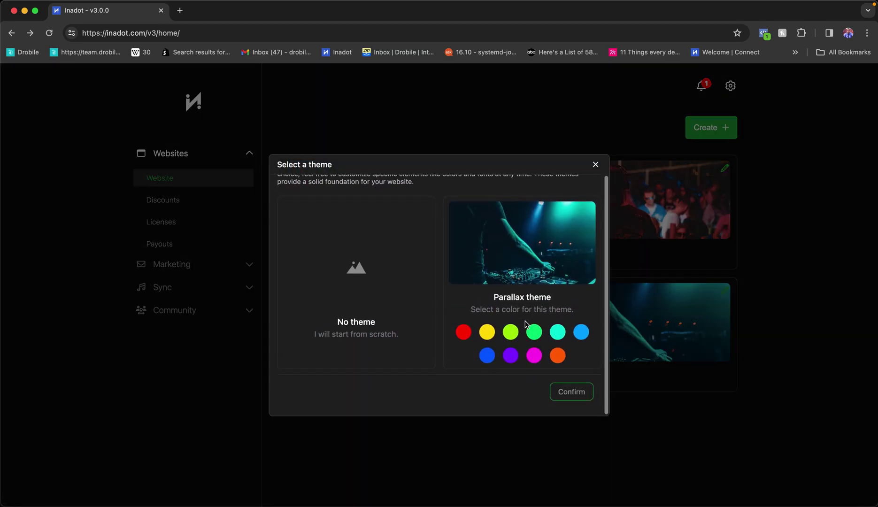
scroll(521, 301, "down", 1)
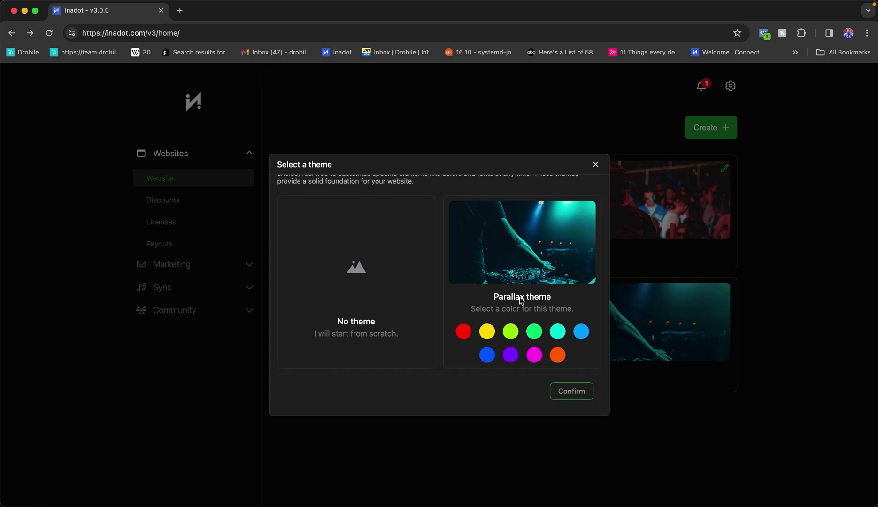
scroll(519, 297, "up", 1)
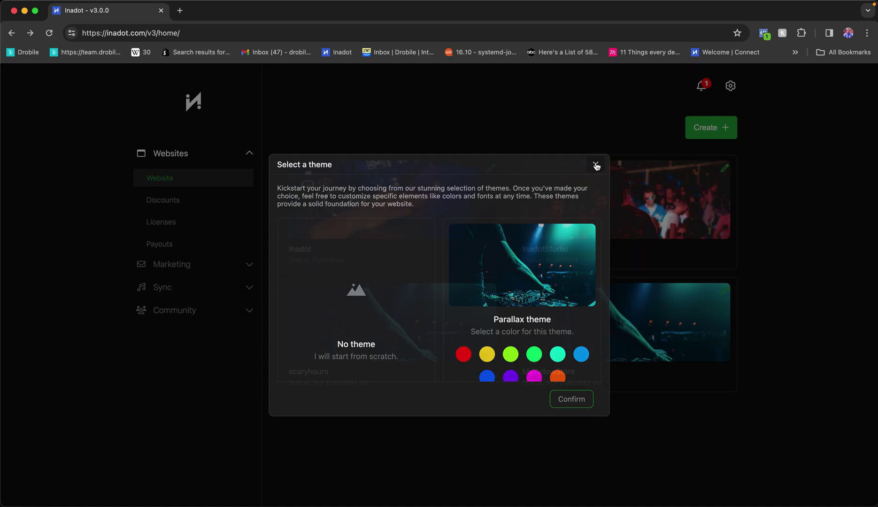
left_click(596, 166)
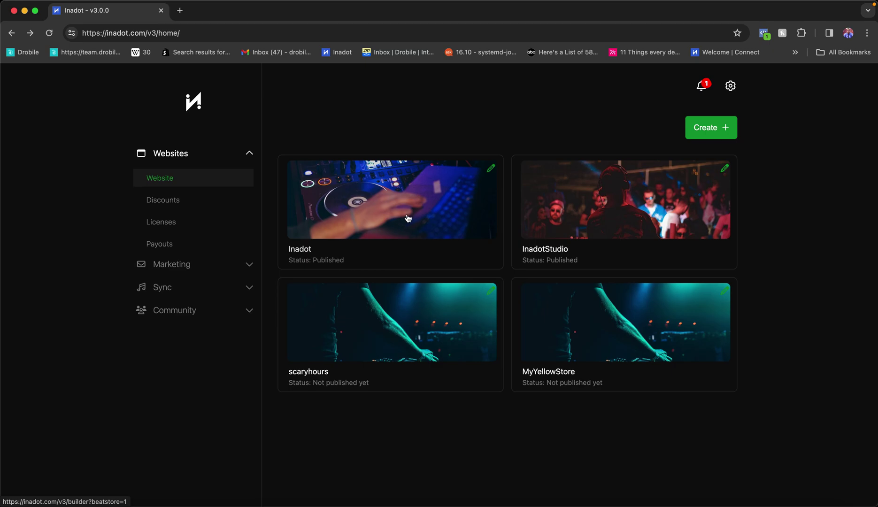
Open the MyYellowStore website for editing and look over its Home page from header to footer
left_click(580, 338)
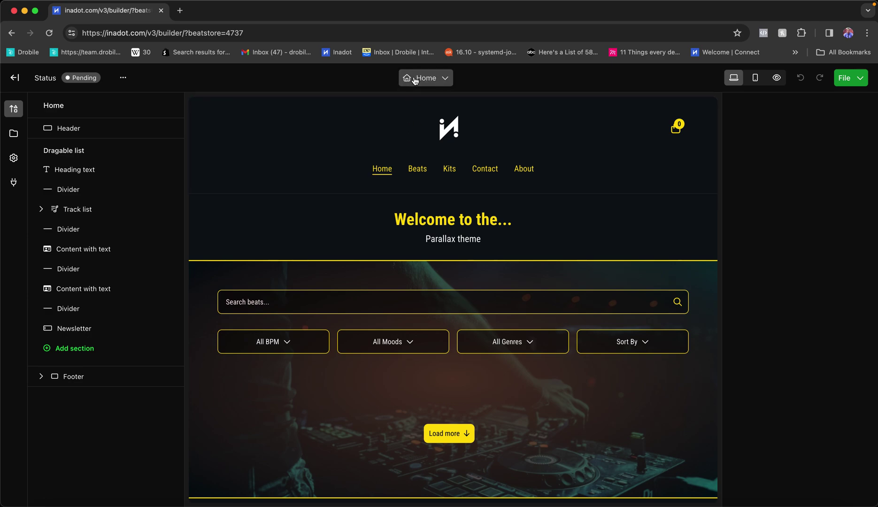
scroll(415, 276, "down", 10)
scroll(416, 274, "up", 10)
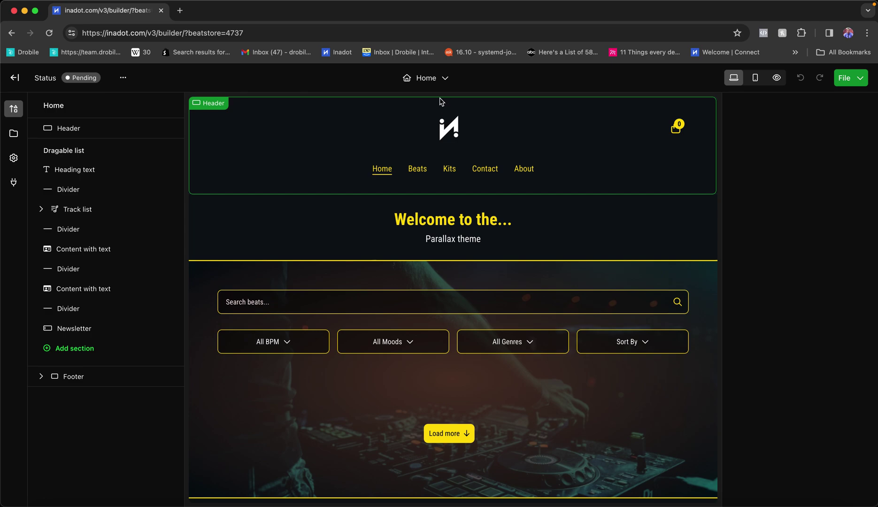
View the site's Beats and Contact pages in the builder, and return to the Home page
left_click(432, 80)
left_click(433, 81)
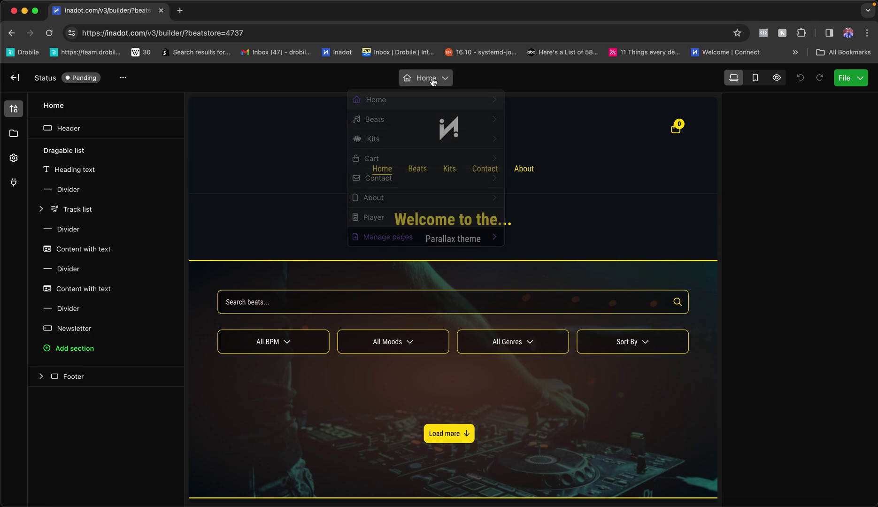
left_click(440, 83)
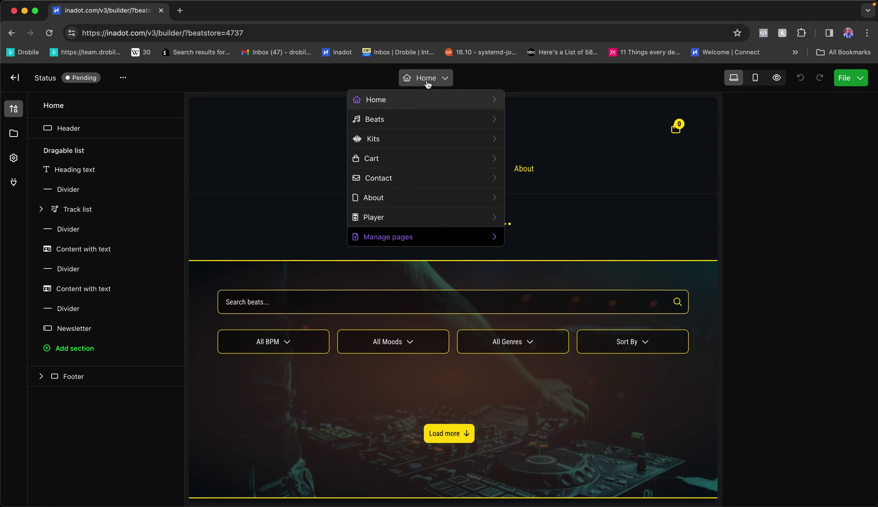
left_click(413, 118)
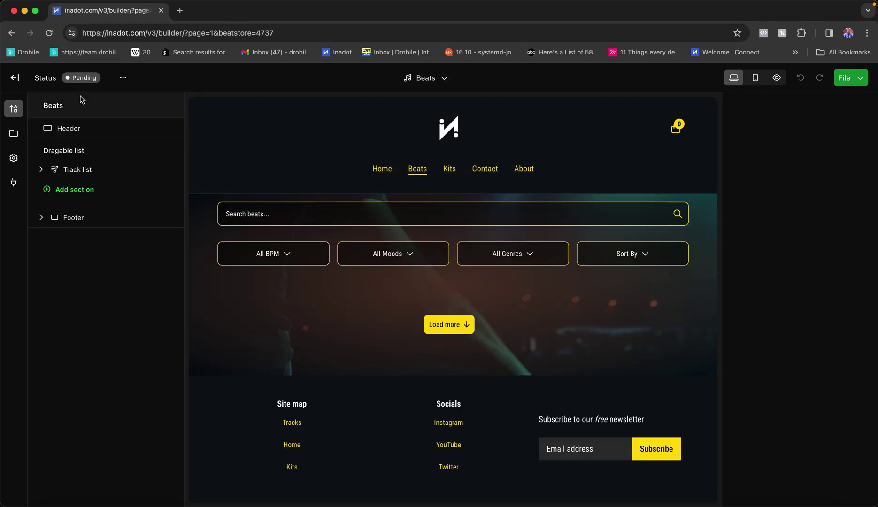
left_click(425, 78)
left_click(389, 183)
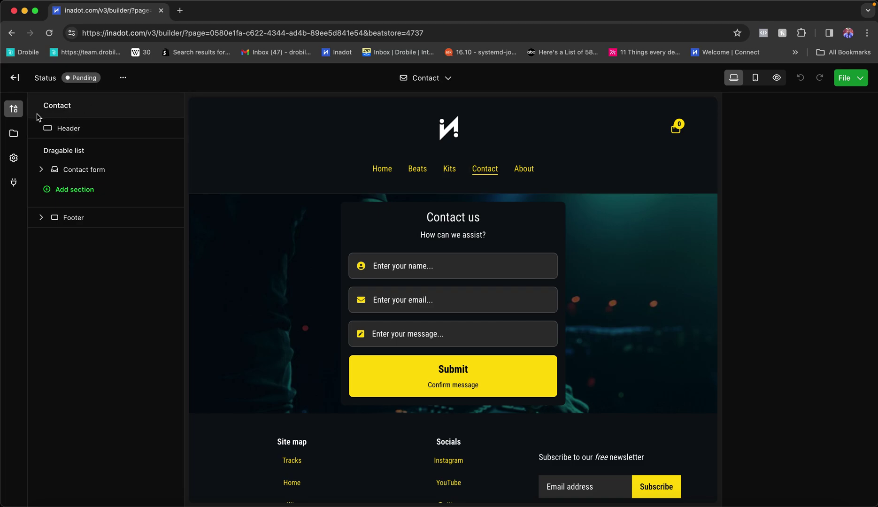
left_click(426, 79)
left_click(415, 99)
Add the Services page and the Merch page to the site from the Producers page library
left_click(428, 79)
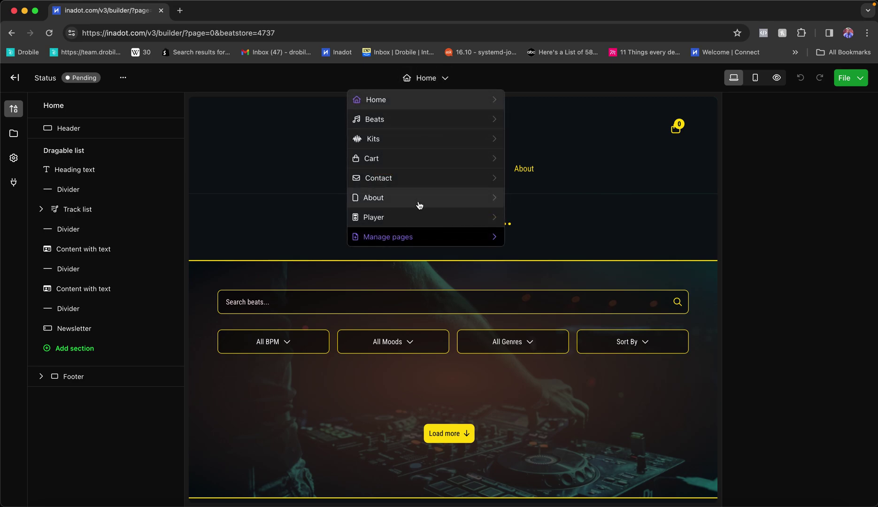
left_click(413, 242)
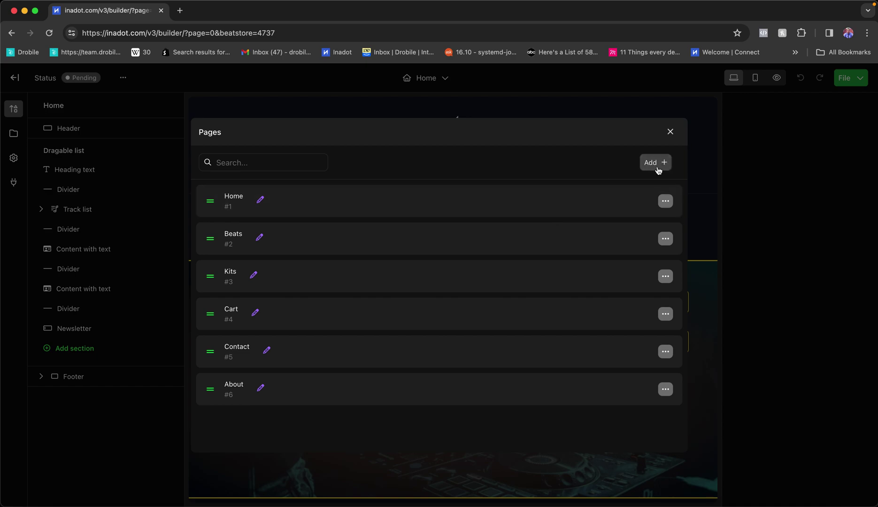
left_click(658, 169)
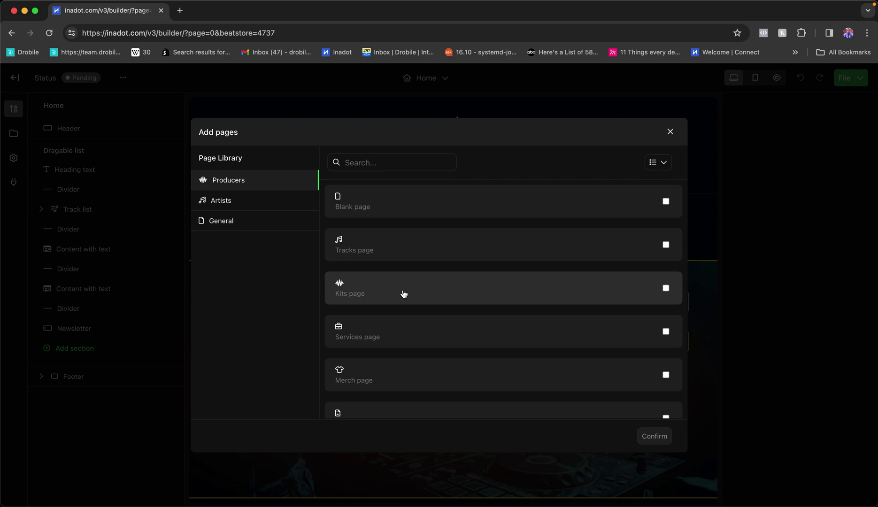
scroll(403, 294, "down", 2)
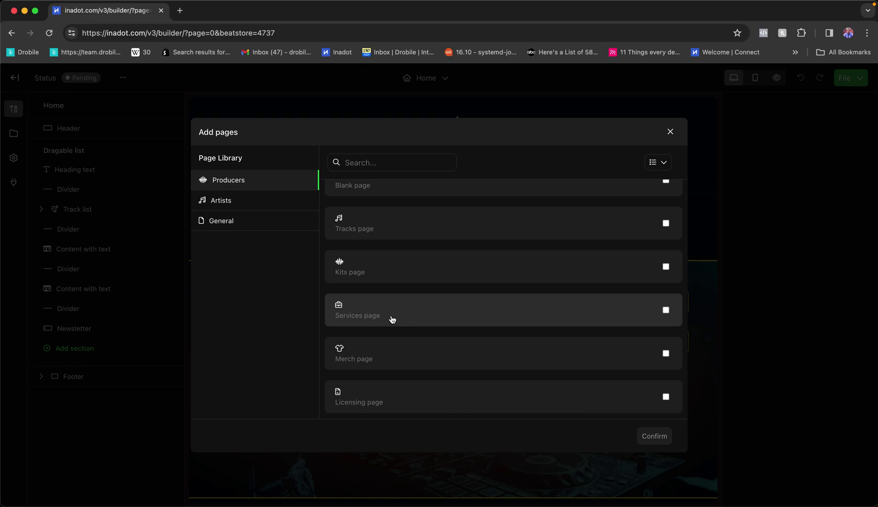
scroll(392, 320, "down", 2)
left_click(388, 324)
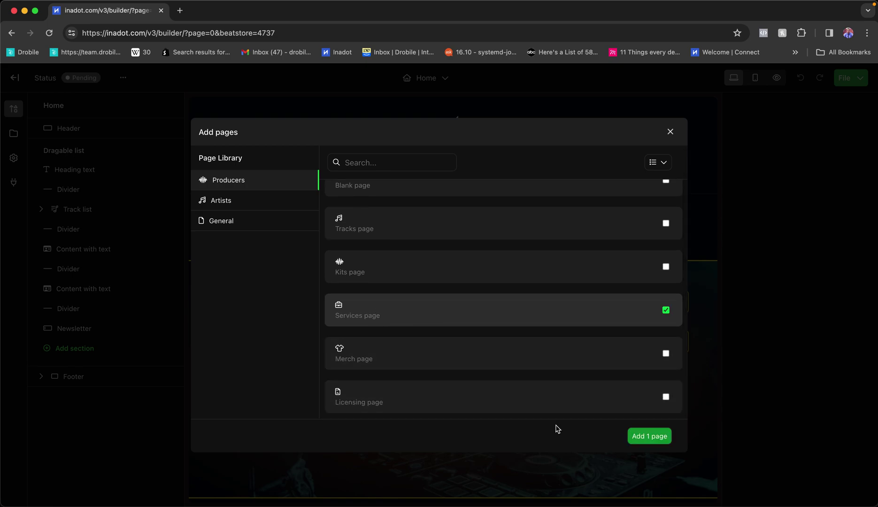
left_click(649, 437)
left_click(434, 358)
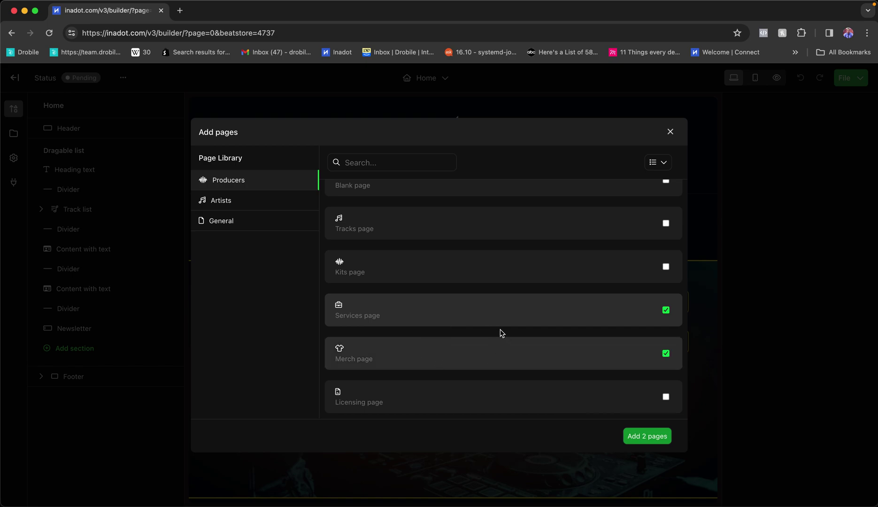
left_click(643, 437)
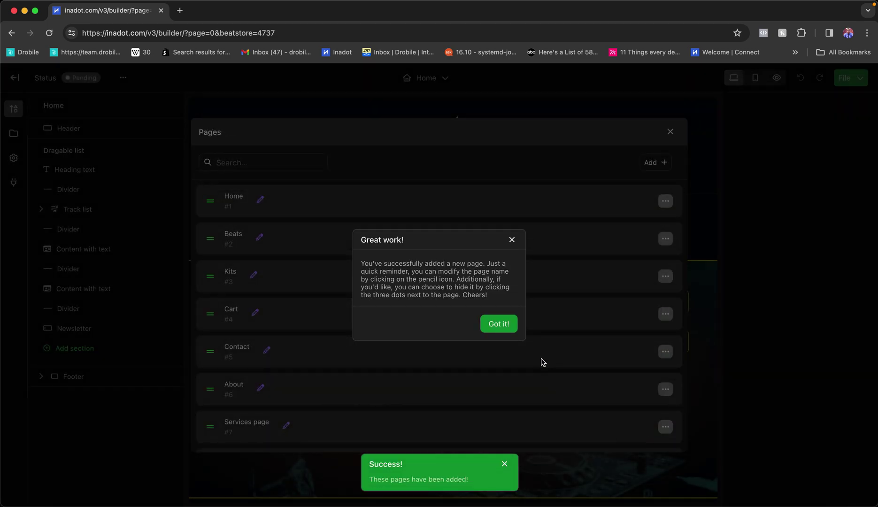
left_click(502, 327)
scroll(471, 373, "down", 1)
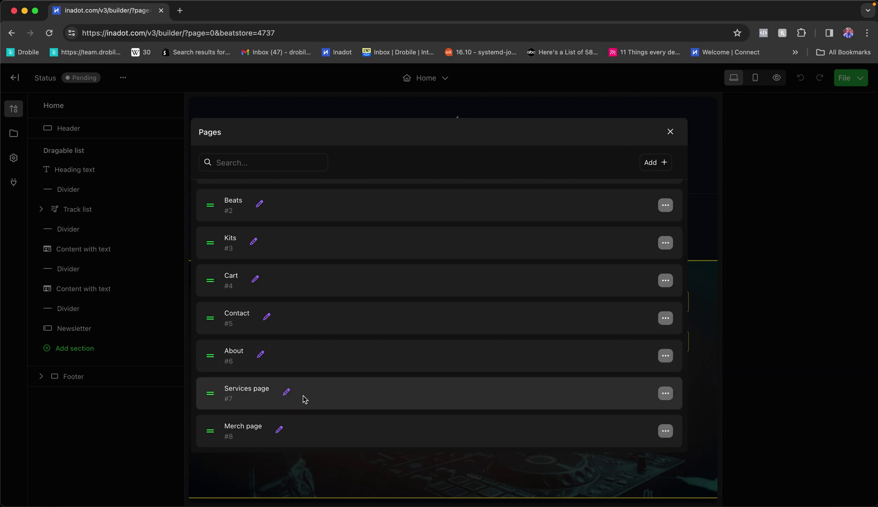
left_click(669, 131)
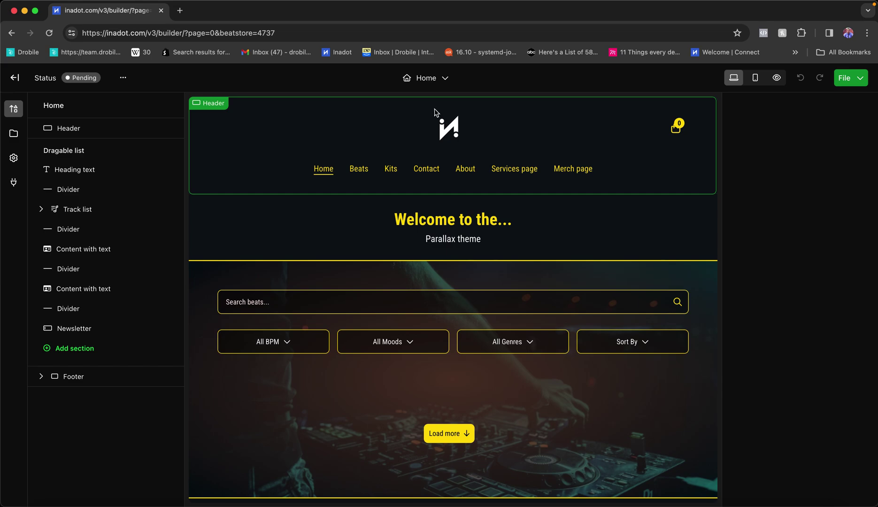
Rename the newly added "Services page" to "Services" in the site's page list
left_click(430, 80)
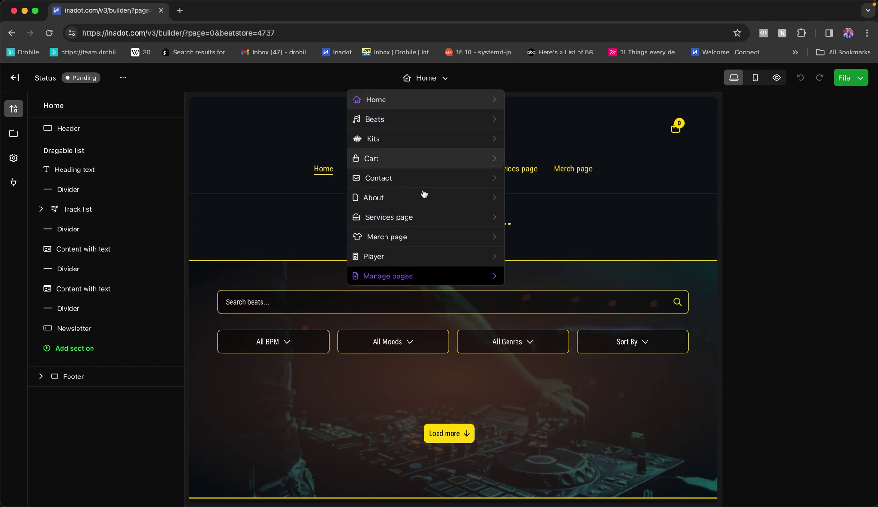
left_click(407, 276)
scroll(305, 399, "down", 2)
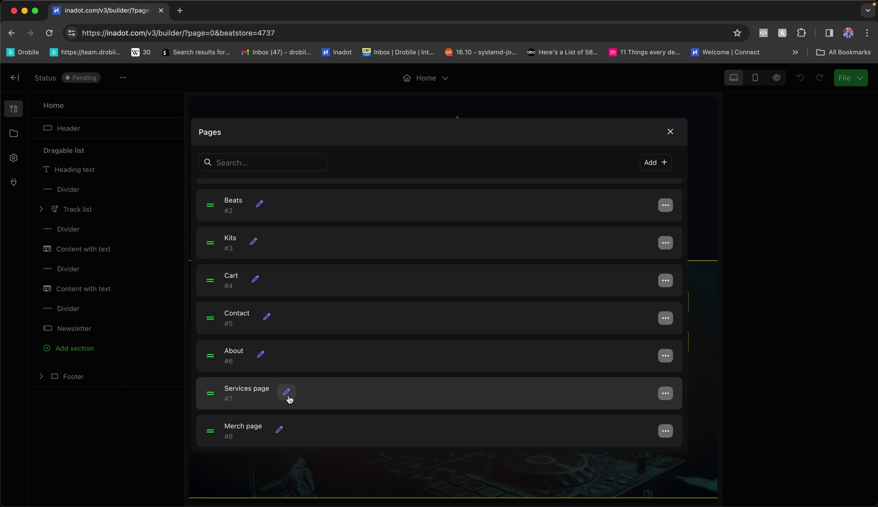
left_click(289, 397)
key("BackSpace")
key("BackSpace")
key("BackSpace")
key("BackSpace")
key("BackSpace")
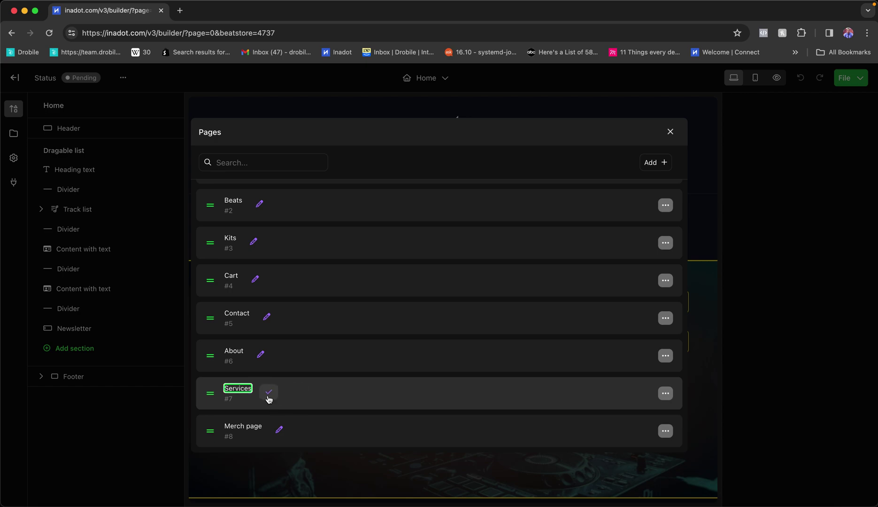
left_click(269, 394)
Rename the newly added "Merch page" to "Merch" in the site's page list
left_click(279, 429)
key("BackSpace")
key("BackSpace")
key("BackSpace")
key("BackSpace")
key("BackSpace")
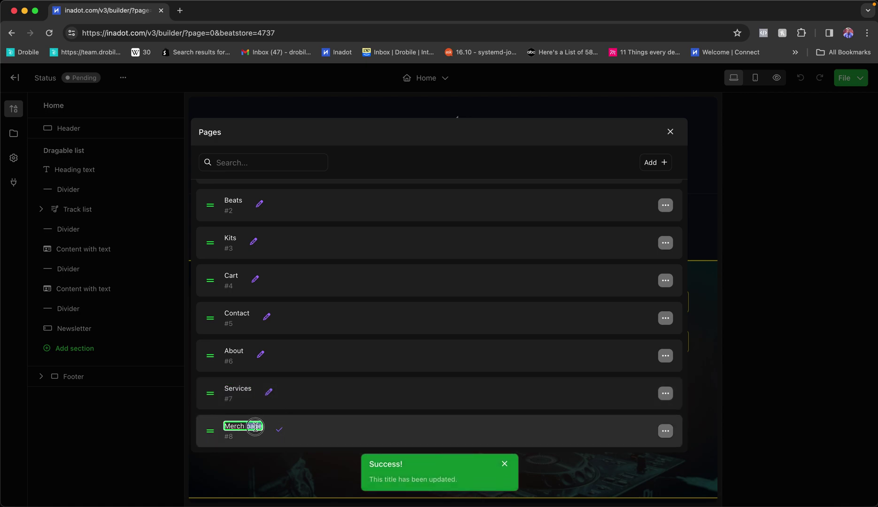
left_click(261, 432)
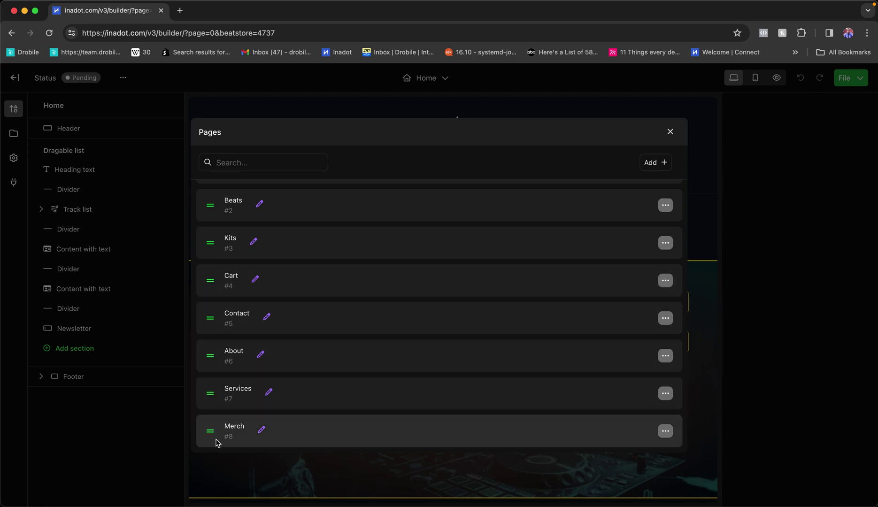
Reorder the site's pages so that Services, Merch, About and Contact follow Cart in that order
mouse_move(211, 434)
left_mouse_down()
mouse_move(226, 438)
mouse_move(210, 396)
mouse_move(225, 394)
mouse_move(215, 429)
left_mouse_up()
left_click_drag(210, 355, 220, 430)
left_click_drag(210, 320, 213, 432)
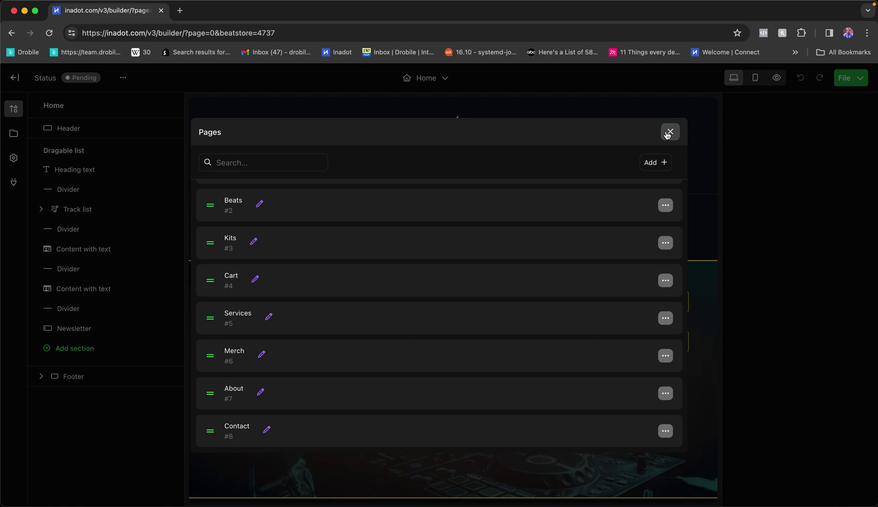
left_click(670, 132)
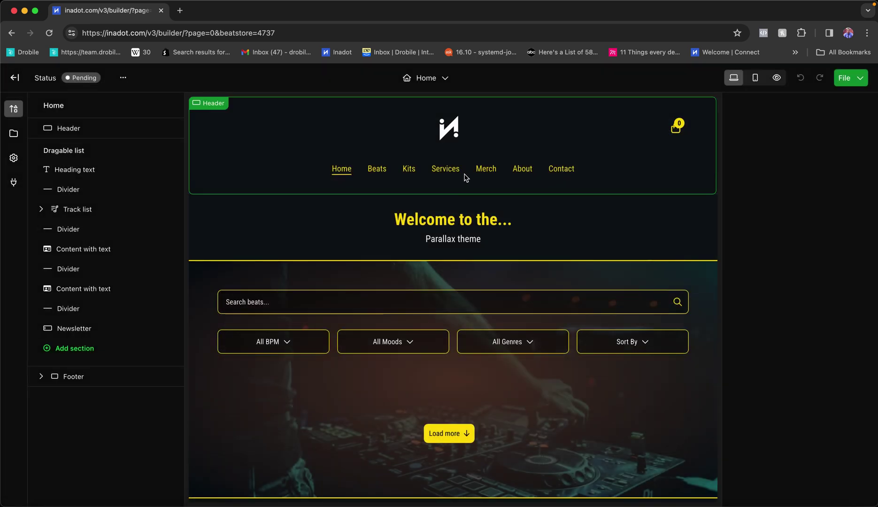
Open the Services page and inspect the settings of its heading text and collection grid
left_click(426, 78)
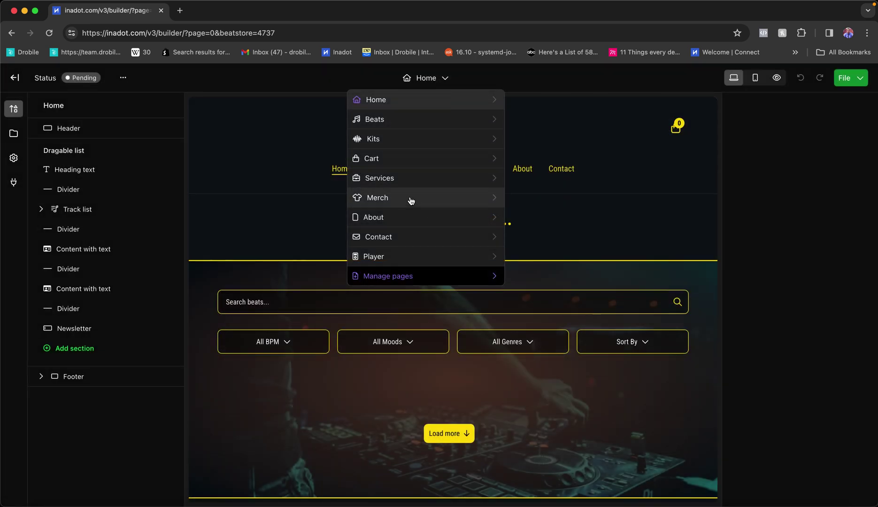
left_click(407, 182)
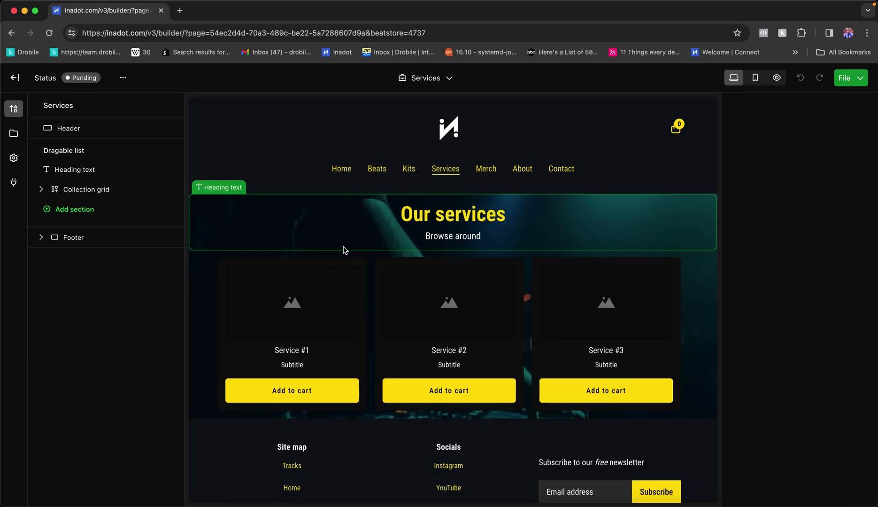
left_click(363, 239)
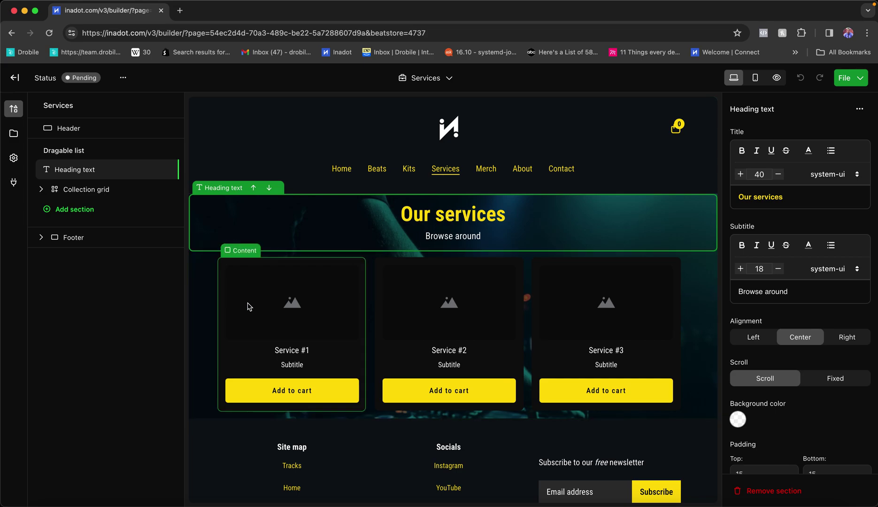
left_click(207, 308)
scroll(274, 308, "down", 1)
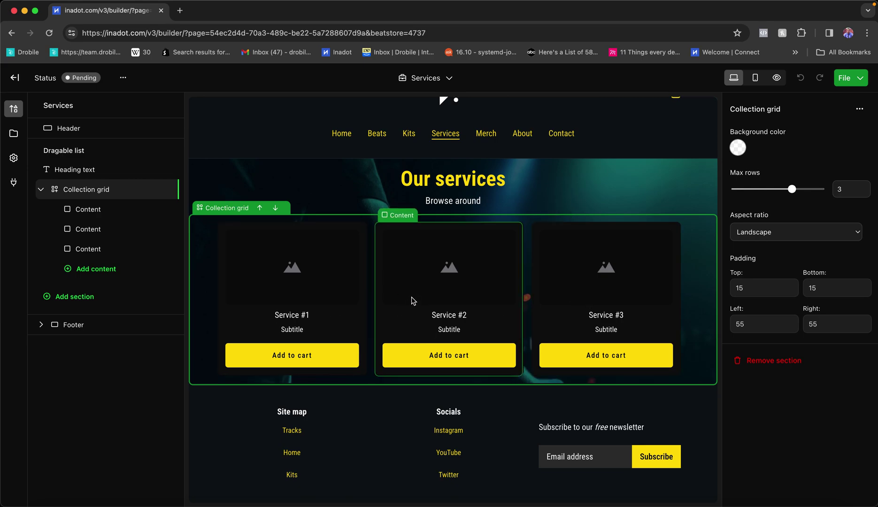
Add a content block to the Services page's collection grid, and remove that block again
left_click(107, 275)
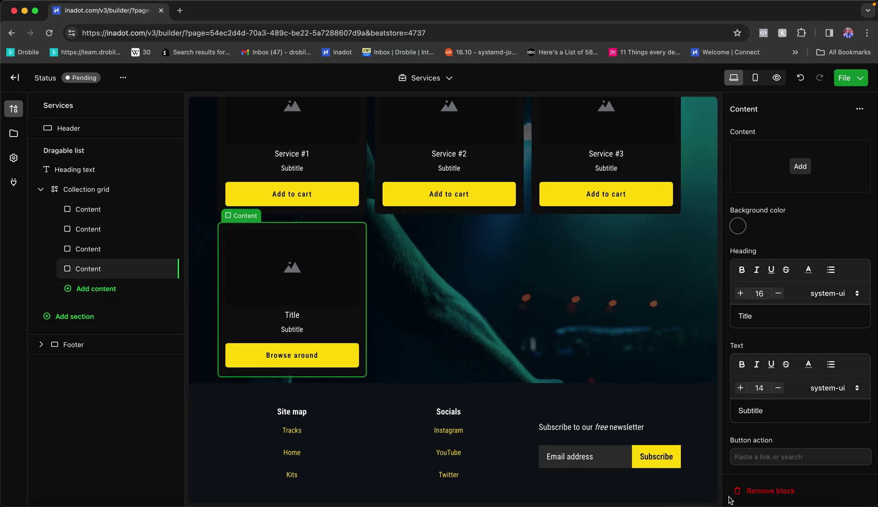
left_click(758, 492)
scroll(479, 392, "up", 3)
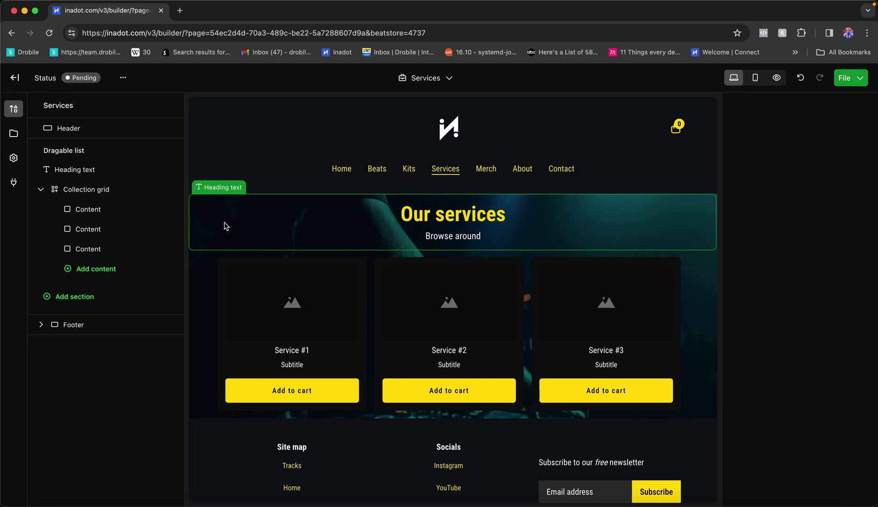
left_click(41, 189)
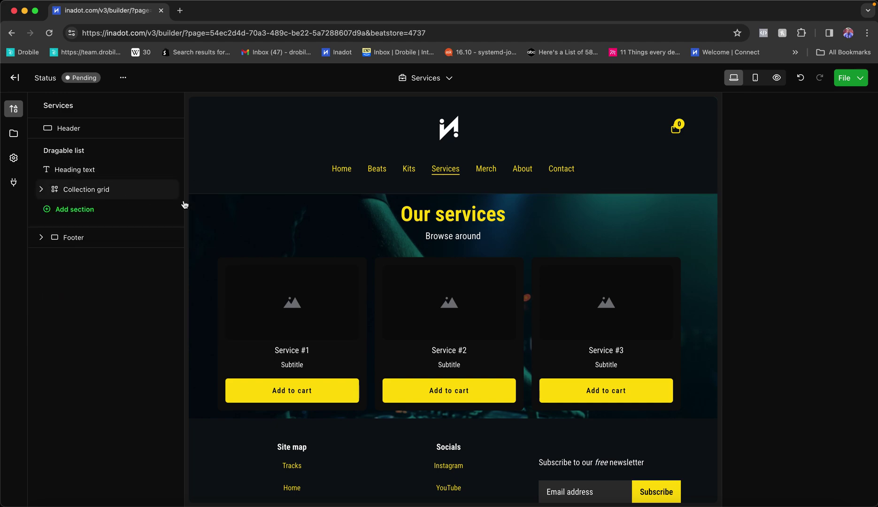
Try the left and right alignments on the Services page's heading text and return it to center alignment
left_click(290, 214)
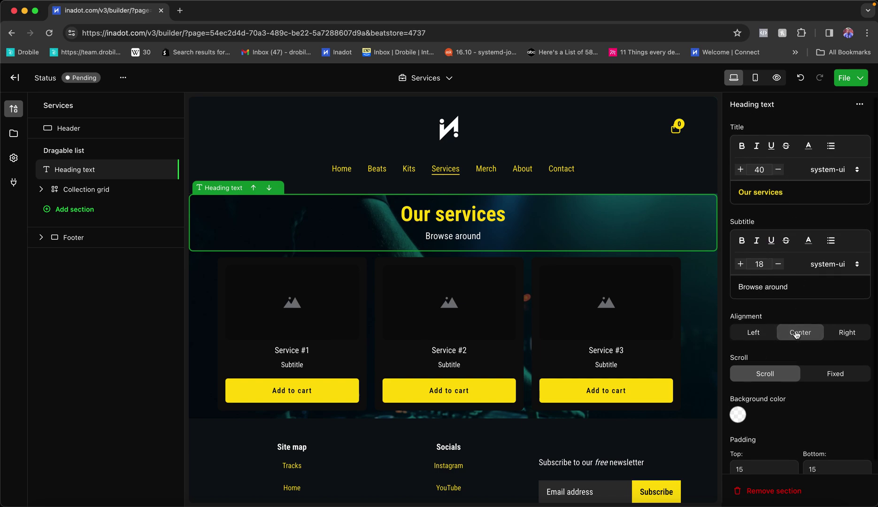
scroll(800, 296, "down", 3)
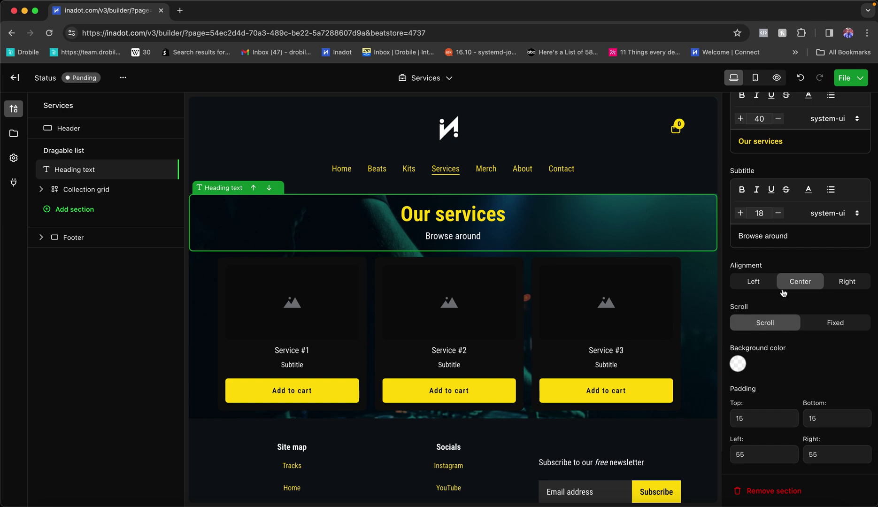
left_click(761, 285)
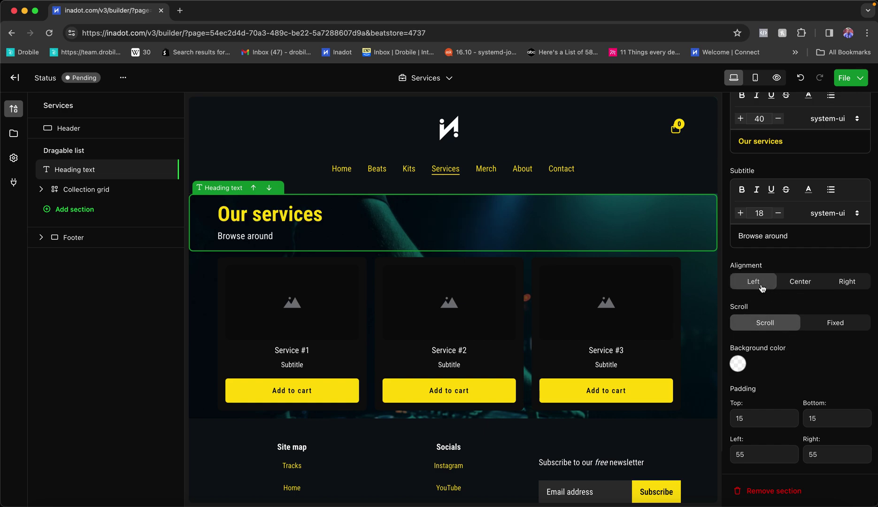
left_click(800, 282)
left_click(829, 282)
left_click(809, 282)
left_click(763, 284)
left_click(793, 285)
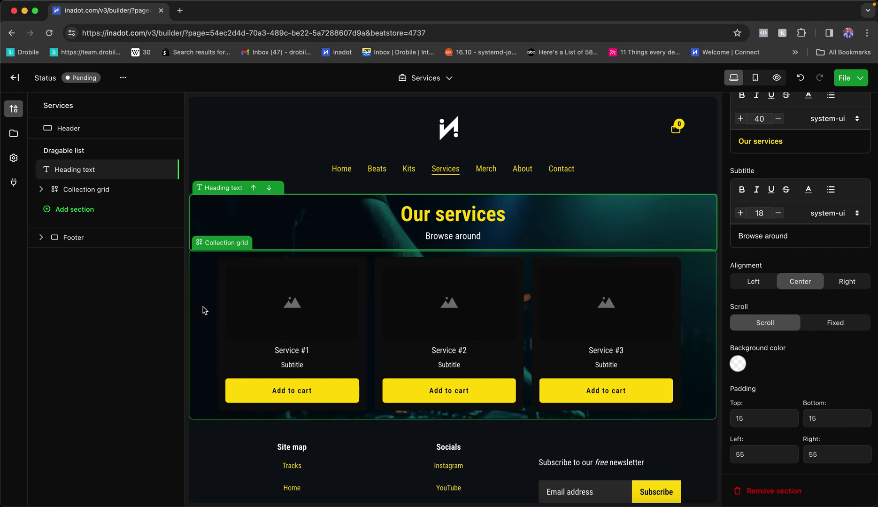
scroll(794, 300, "up", 2)
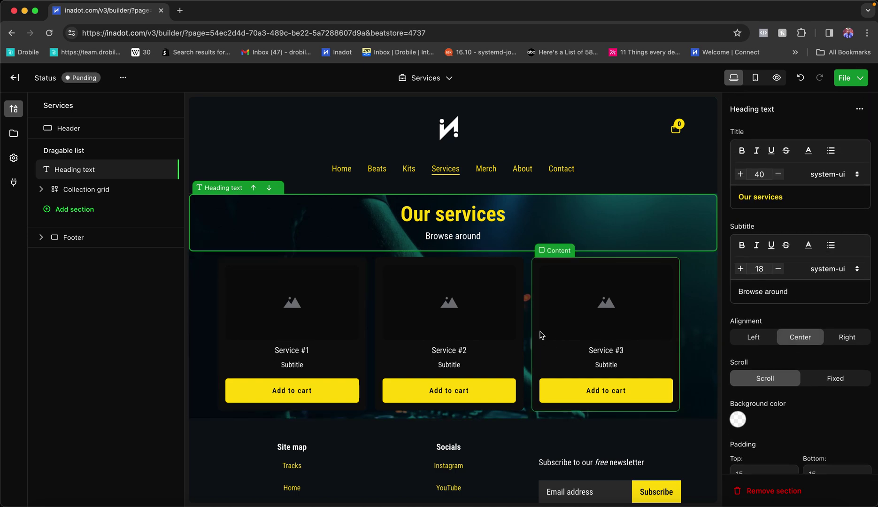
Try a maximum of 2 rows on the Services page's collection grid and set it back to 3
left_click(195, 334)
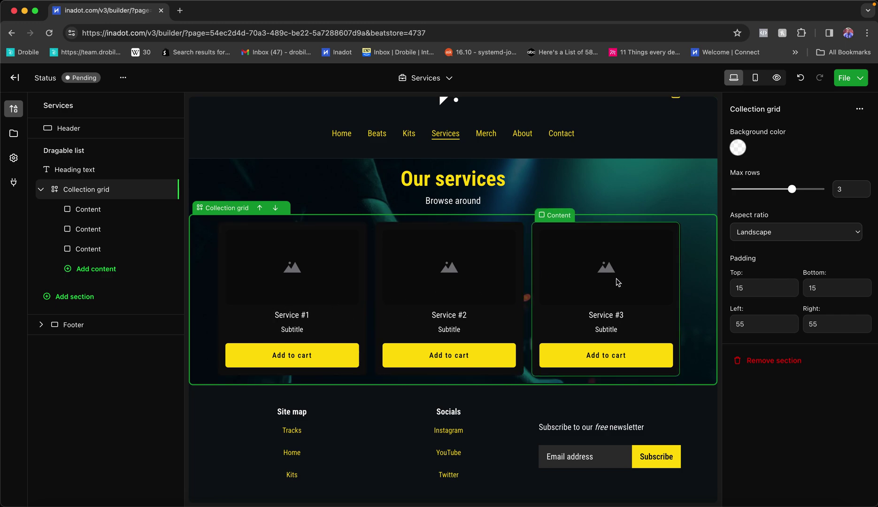
left_click_drag(794, 194, 771, 190)
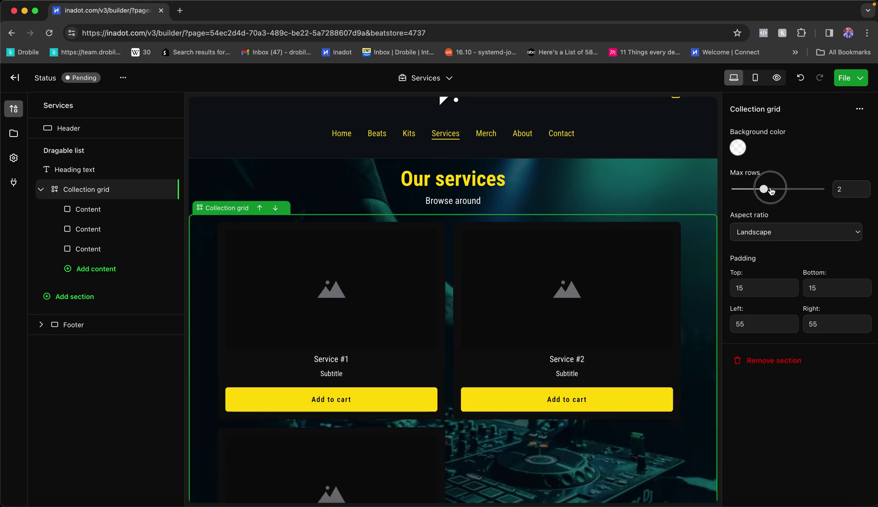
left_click_drag(772, 191, 804, 193)
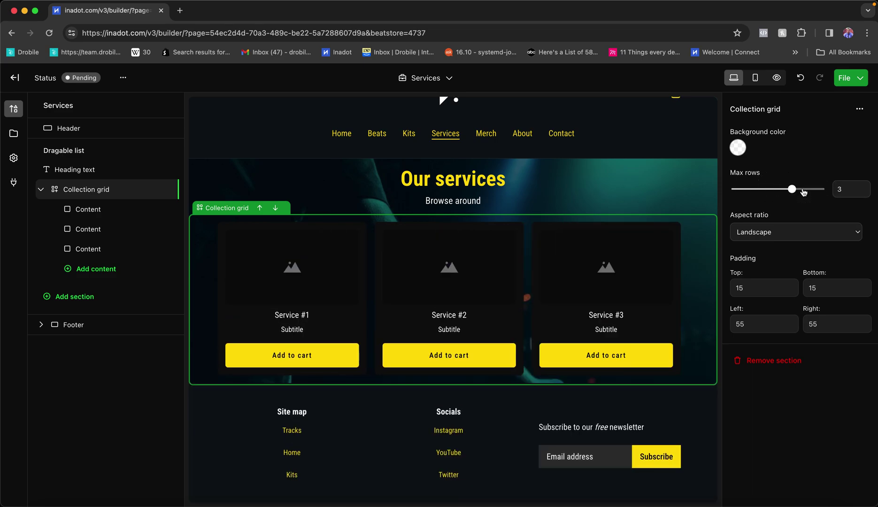
left_click(282, 199)
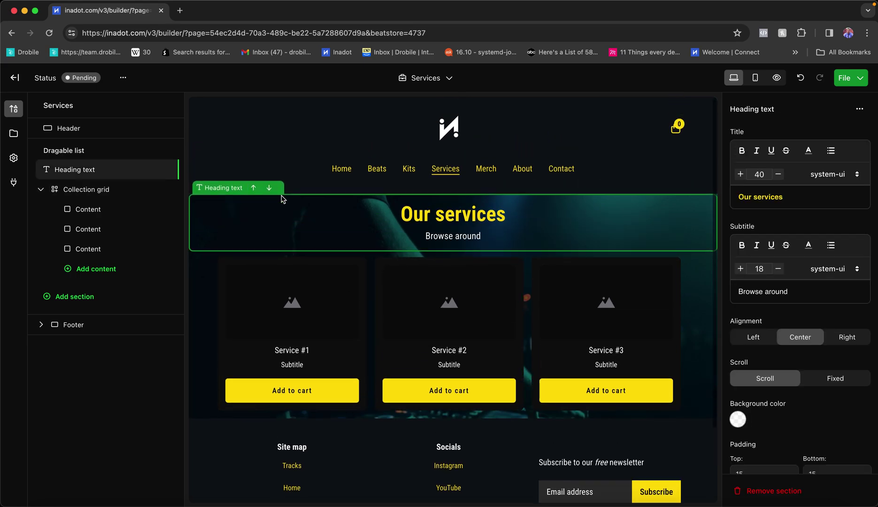
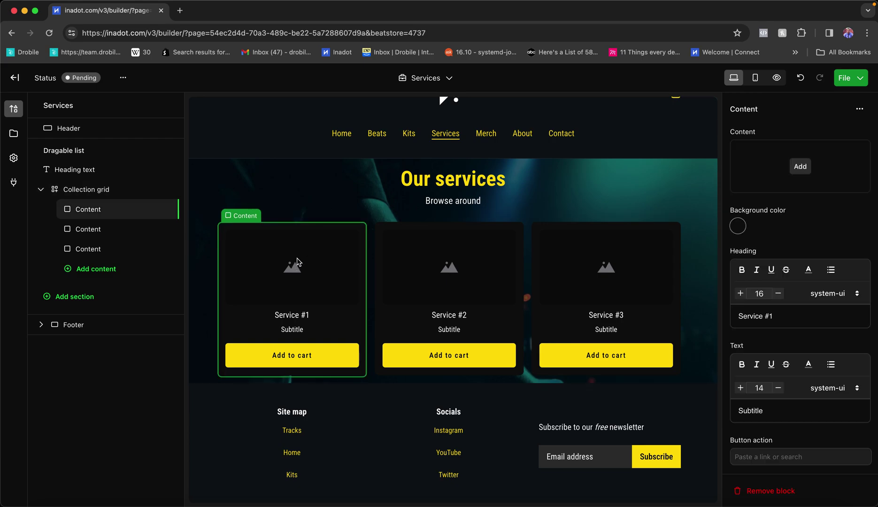
Open the product library for the Service #1 content block and start adding a new item of type Service
left_click(428, 246)
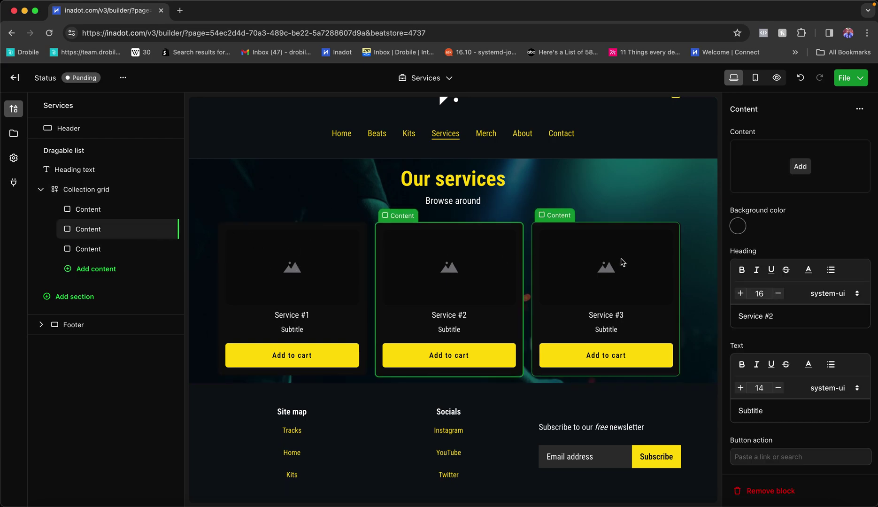
left_click(293, 294)
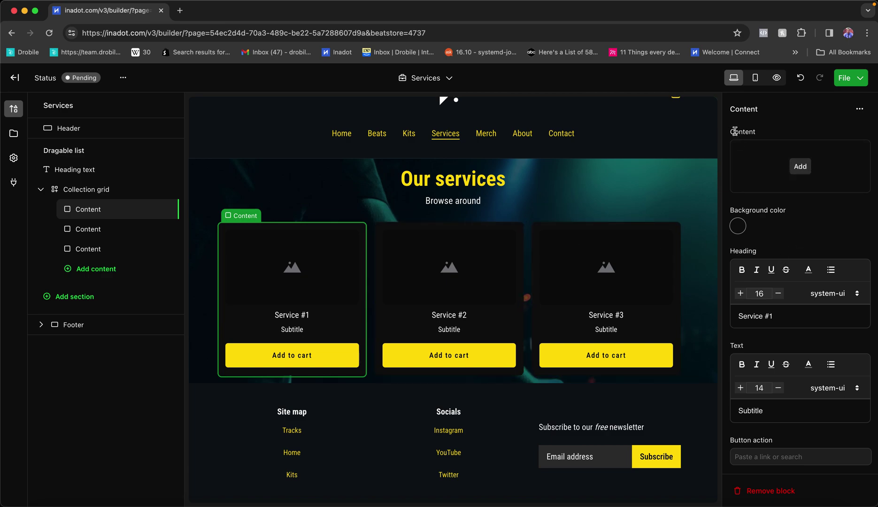
left_click_drag(736, 132, 770, 132)
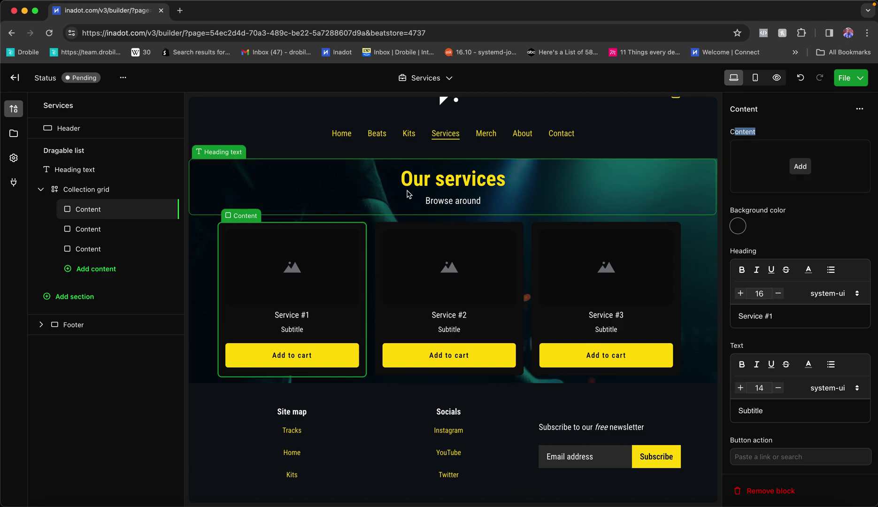
left_click(795, 167)
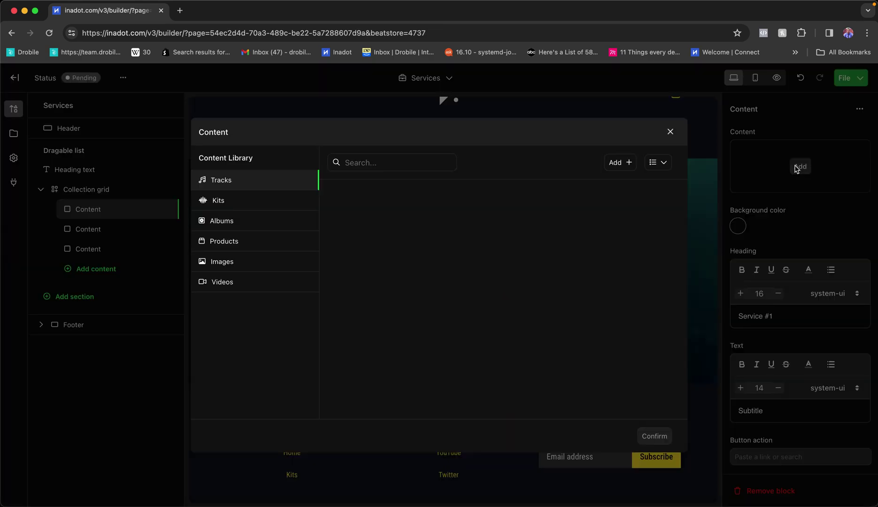
left_click(269, 244)
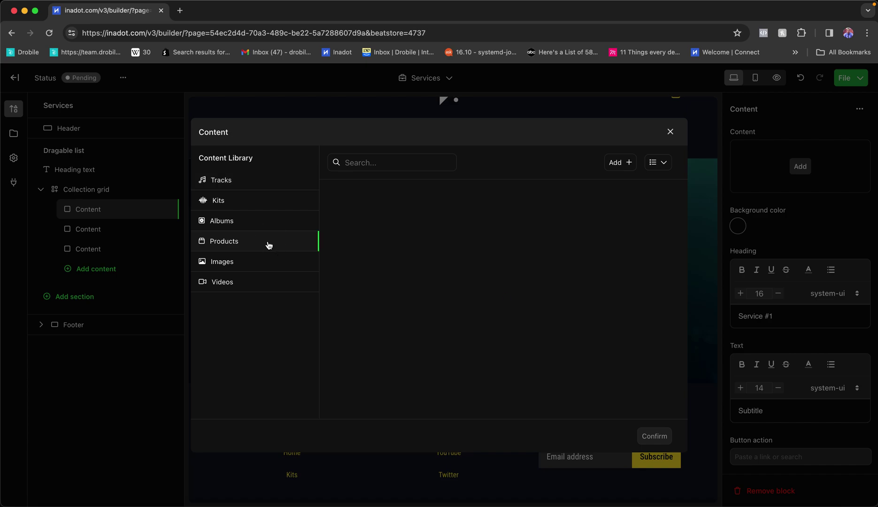
left_click(620, 168)
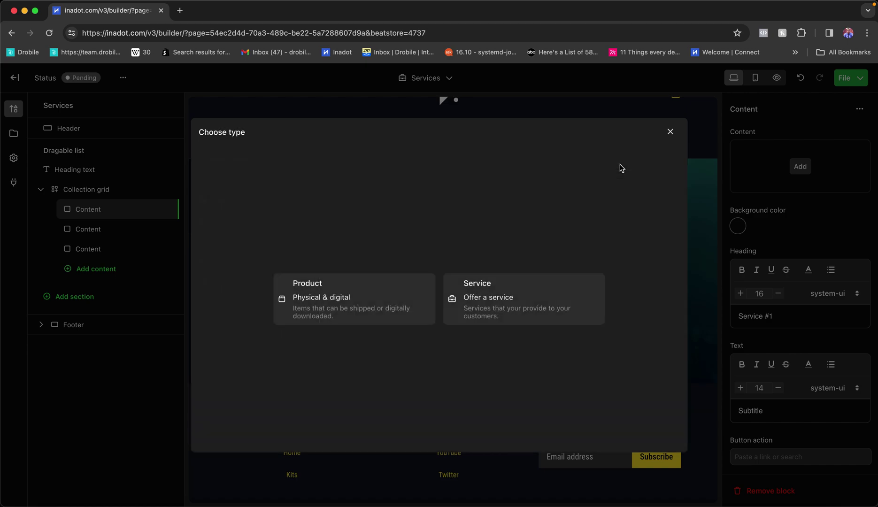
left_click(511, 318)
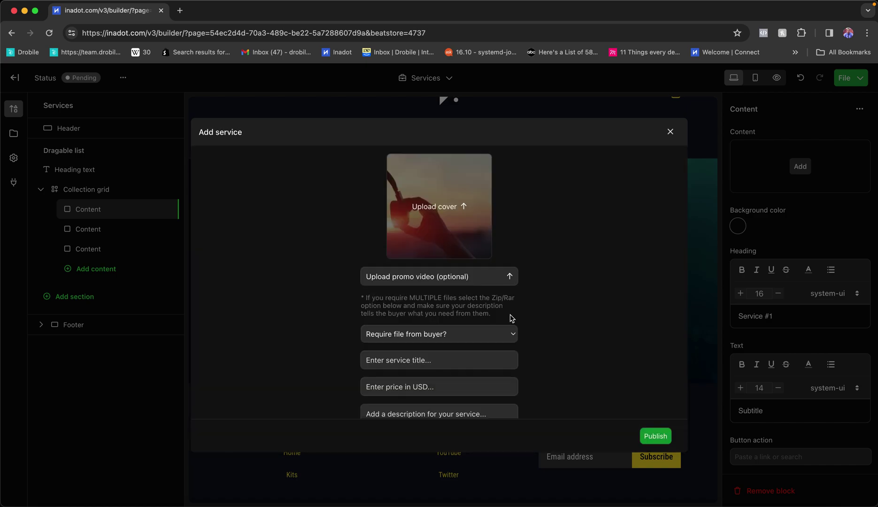
Upload IMG_8DE59F314097-1.jpeg as the new service's cover and set the file requirement for buyers to No
left_click(452, 227)
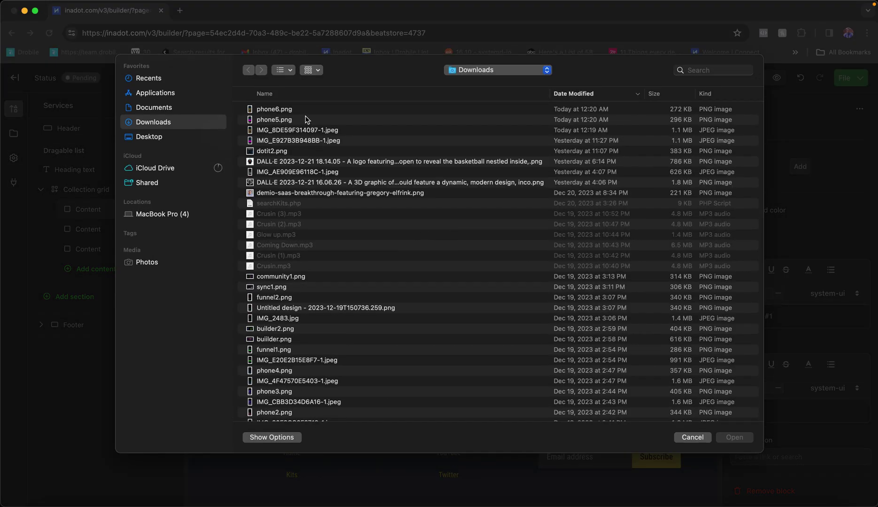
double_click(299, 131)
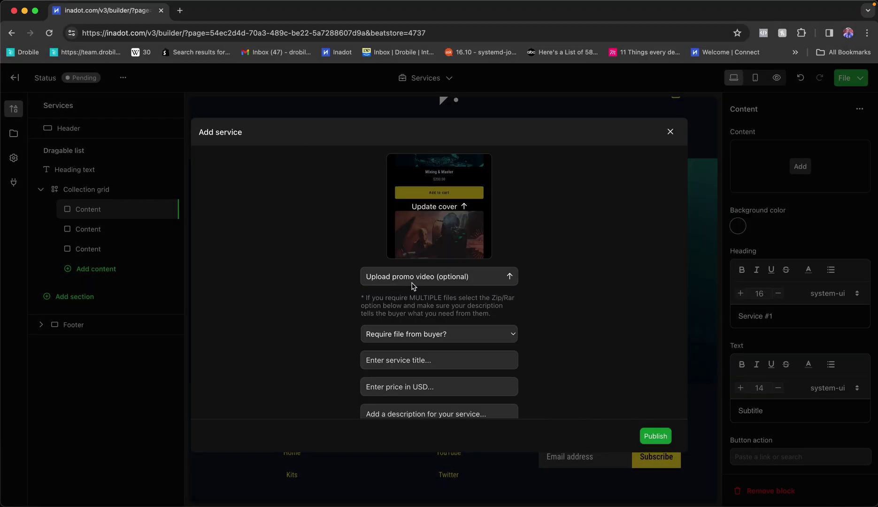
left_click(408, 333)
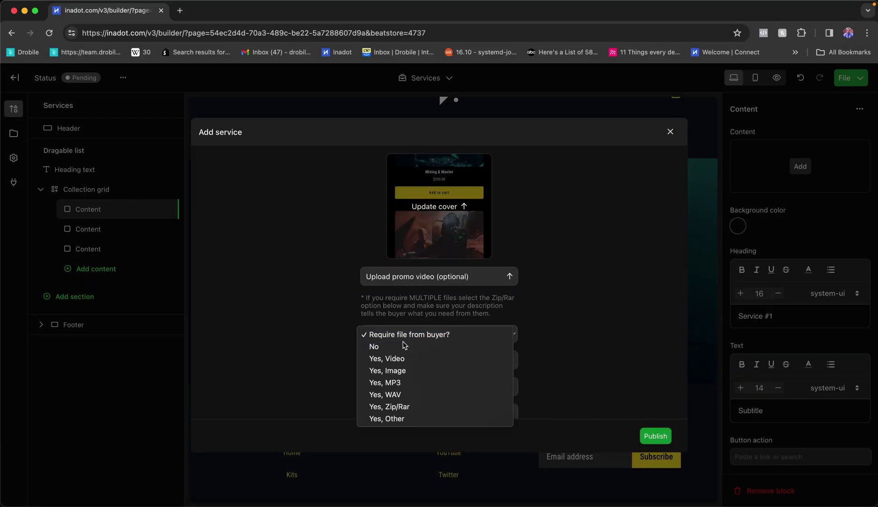
left_click(404, 347)
Title the new service "Mixing & Mastering" and set its price to 200.00 USD
scroll(404, 346, "down", 2)
left_click(405, 303)
type("Mi")
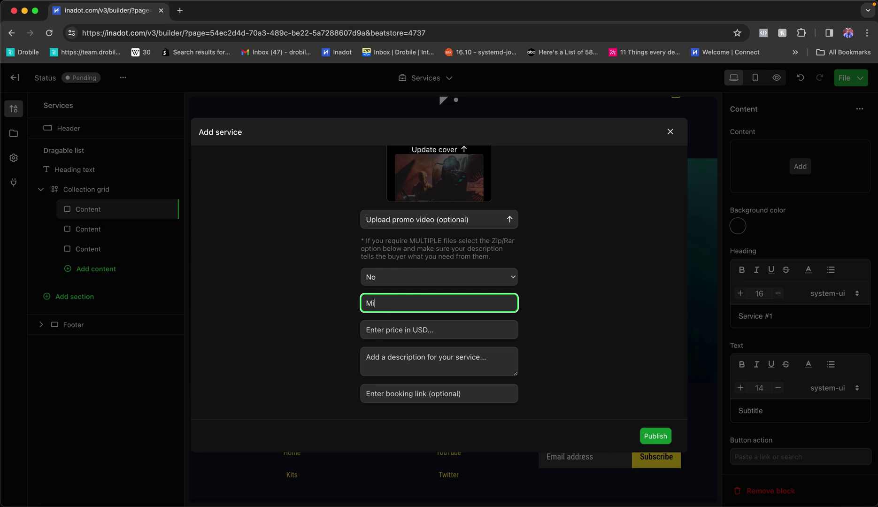
type("xing & Mastering")
key("Tab")
type("200.00")
Add the description "Test" to the new service and publish it
left_click(405, 354)
left_click(653, 439)
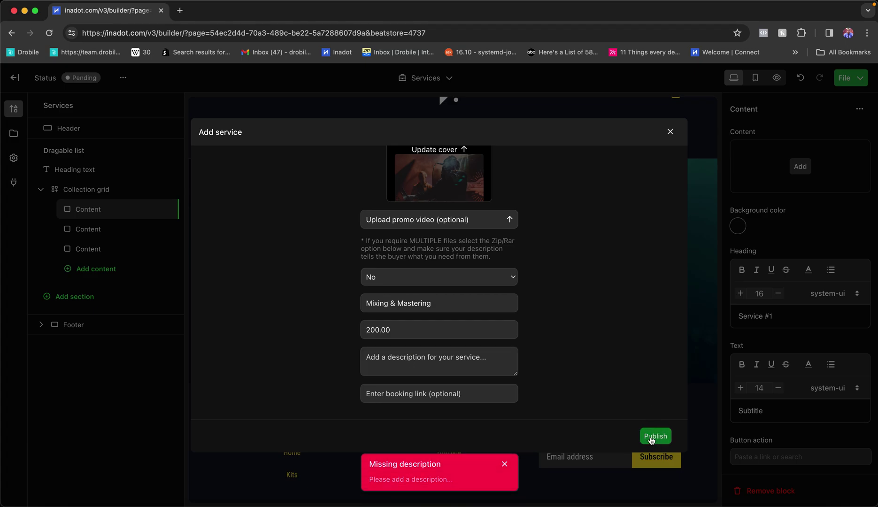
left_click(425, 372)
type("Tes")
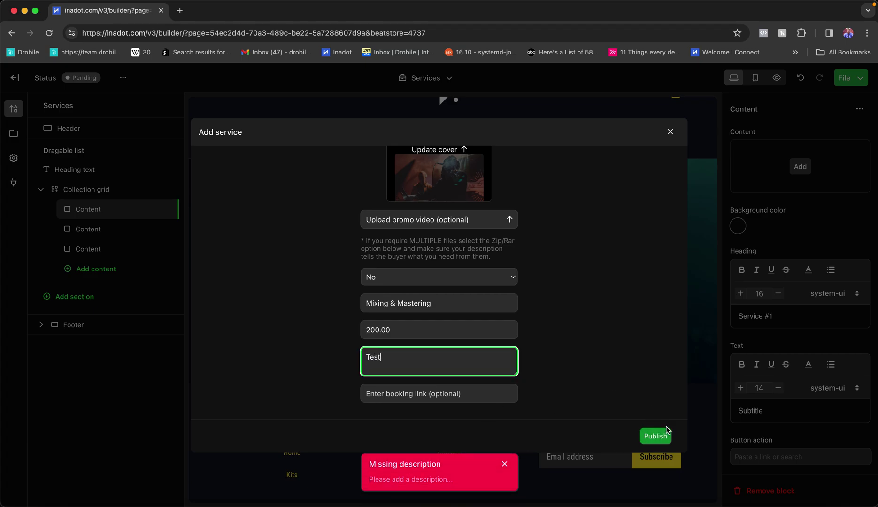
type("t")
left_click(667, 431)
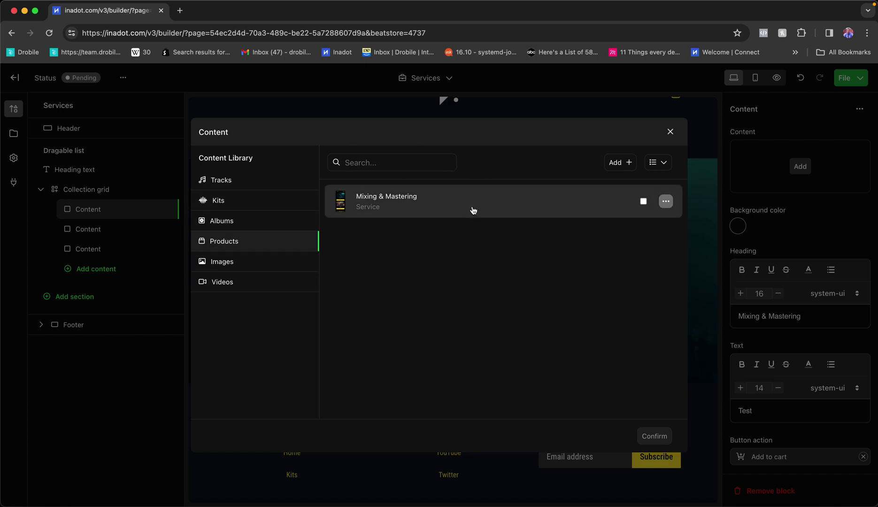
Assign the Mixing & Mastering service to the collection grid's first content block
left_click(541, 208)
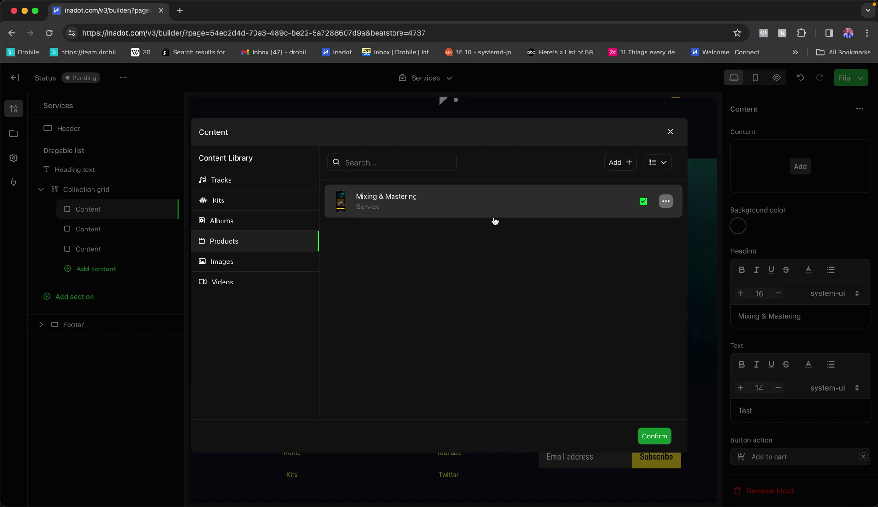
left_click(653, 437)
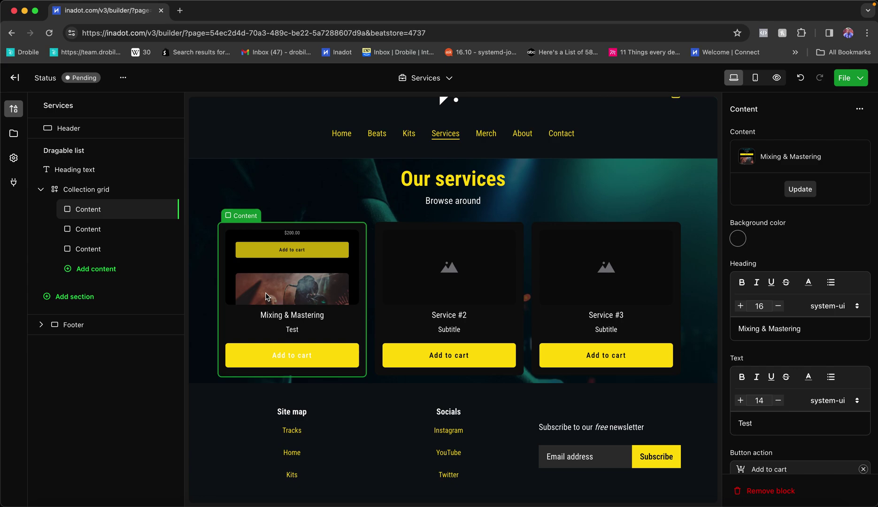
left_click(762, 198)
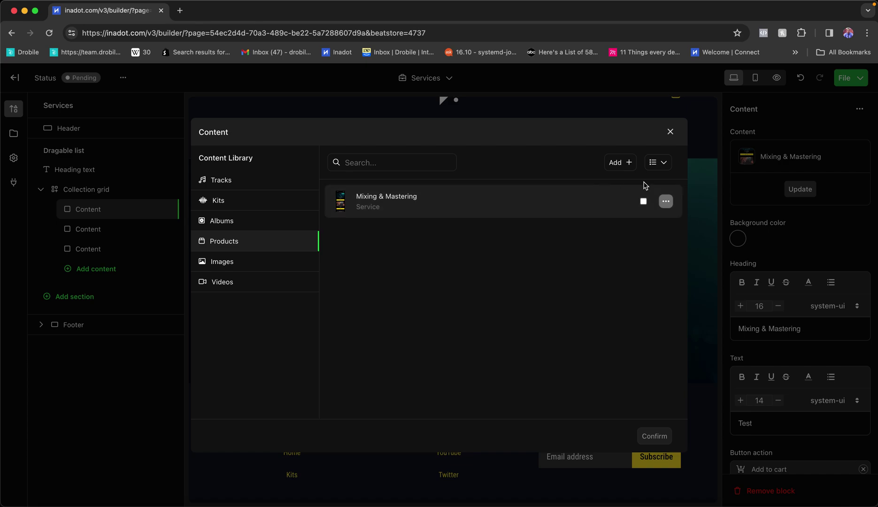
left_click(670, 132)
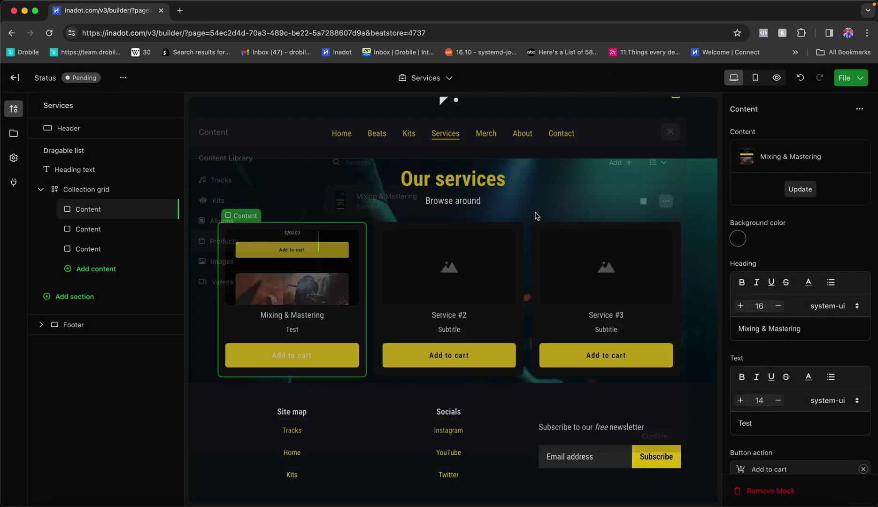
Assign the Mixing & Mastering service from the product library to the Service #2 content block
left_click(452, 300)
left_click(799, 167)
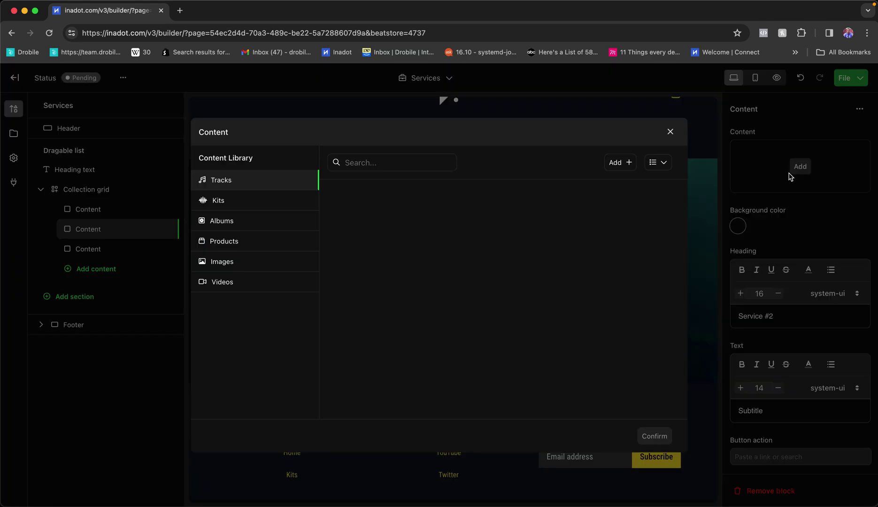
left_click(263, 246)
left_click(451, 201)
left_click(655, 436)
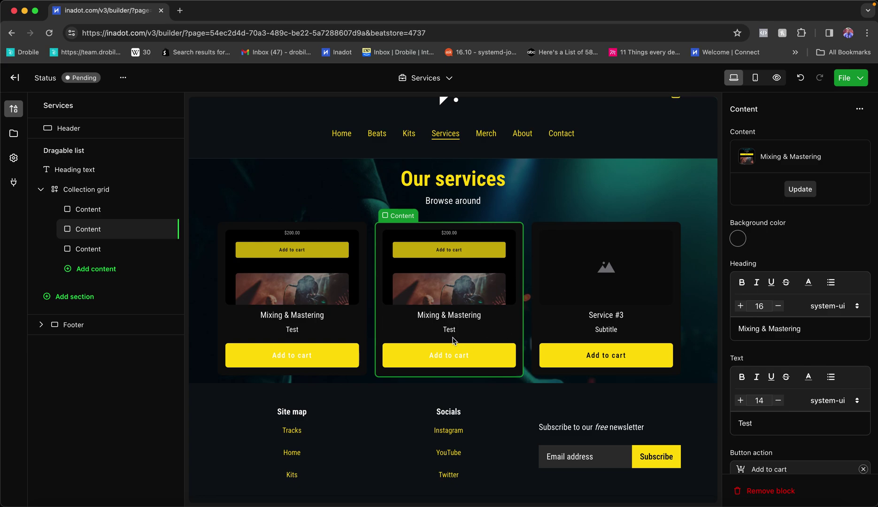
Compare the content settings of the grid's first block with those of the Service #3 block
left_click(261, 329)
left_click_drag(729, 131, 764, 131)
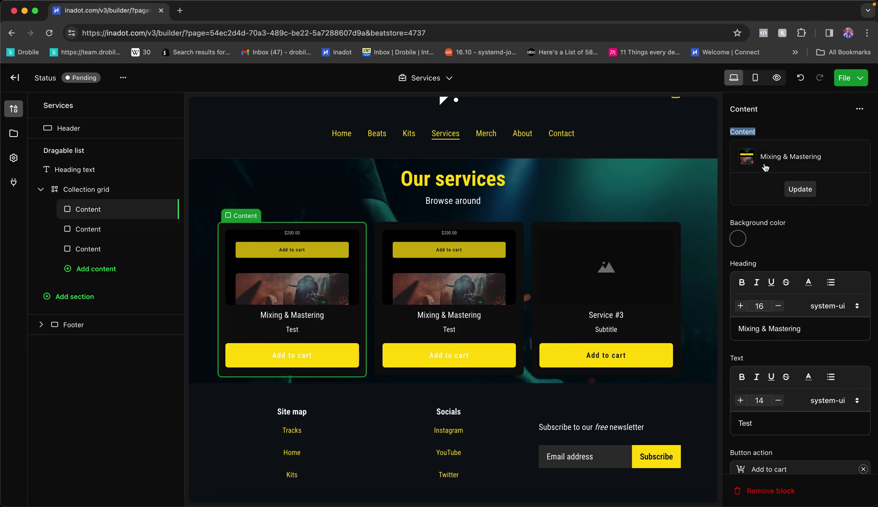
left_click(674, 256)
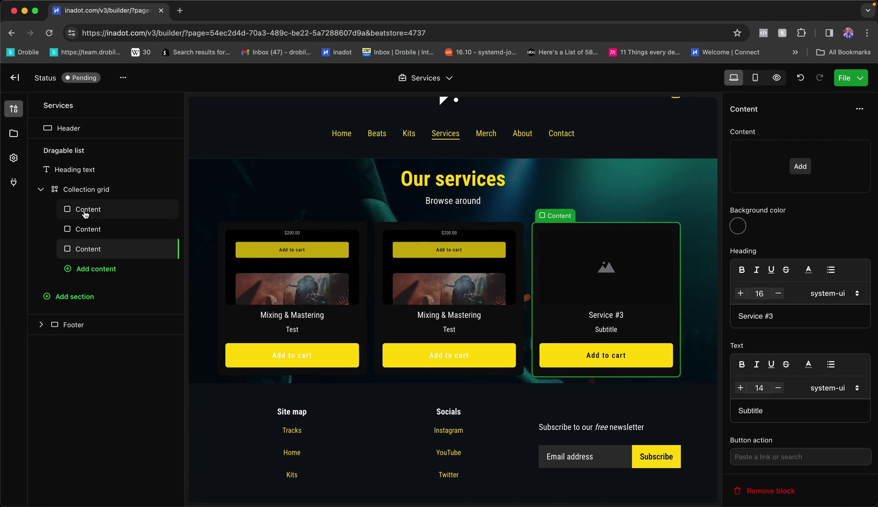
Change the button label text colour of the first Mixing & Mastering content block from the grid to black
left_click(287, 336)
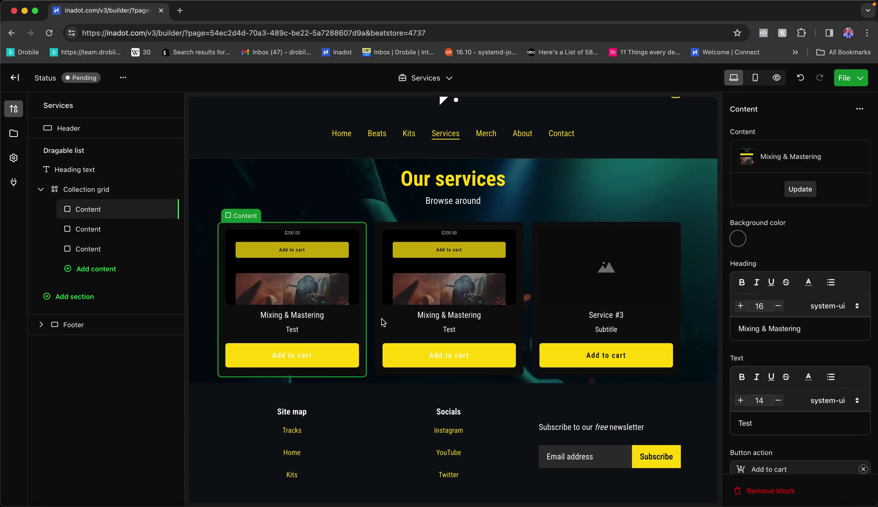
scroll(789, 390, "down", 5)
left_click_drag(793, 371, 776, 339)
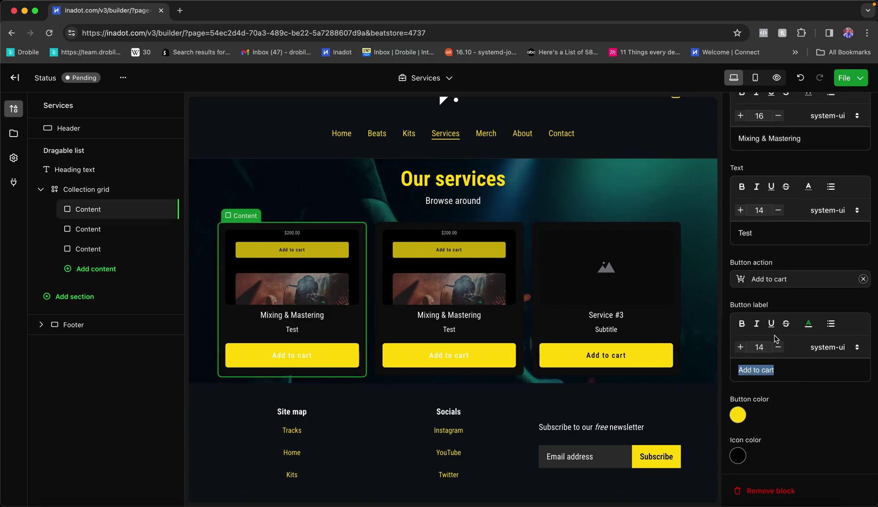
left_click(808, 323)
left_click(790, 356)
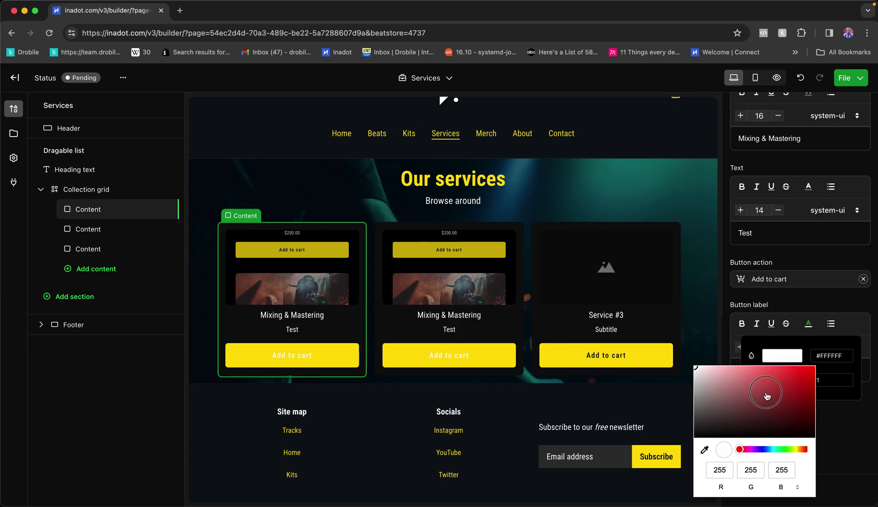
Set the button label text colour of the grid's second content block to black (#000000)
left_click(448, 356)
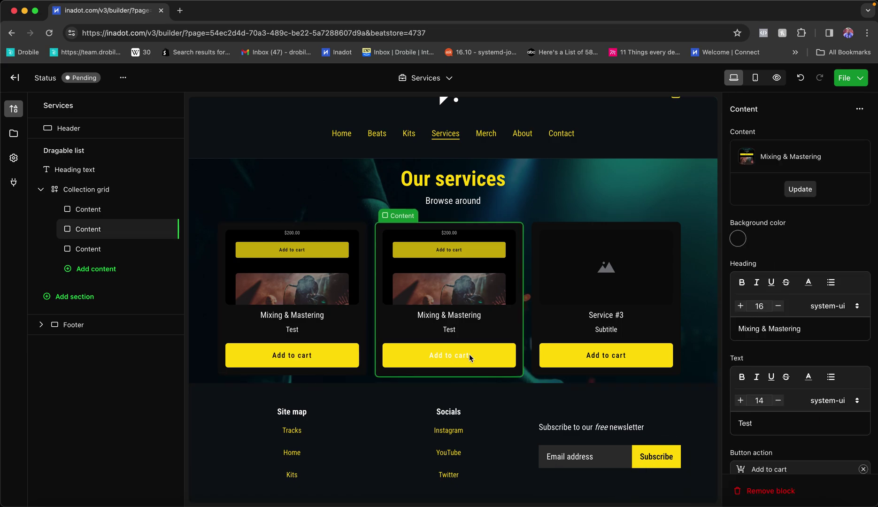
scroll(772, 367, "down", 5)
left_click_drag(775, 371, 773, 327)
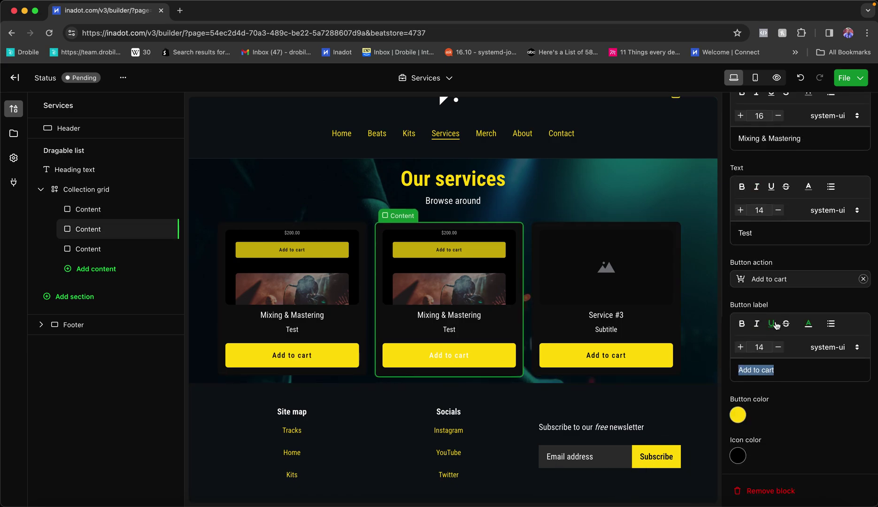
left_click(809, 324)
left_click(783, 357)
left_click_drag(718, 423, 636, 491)
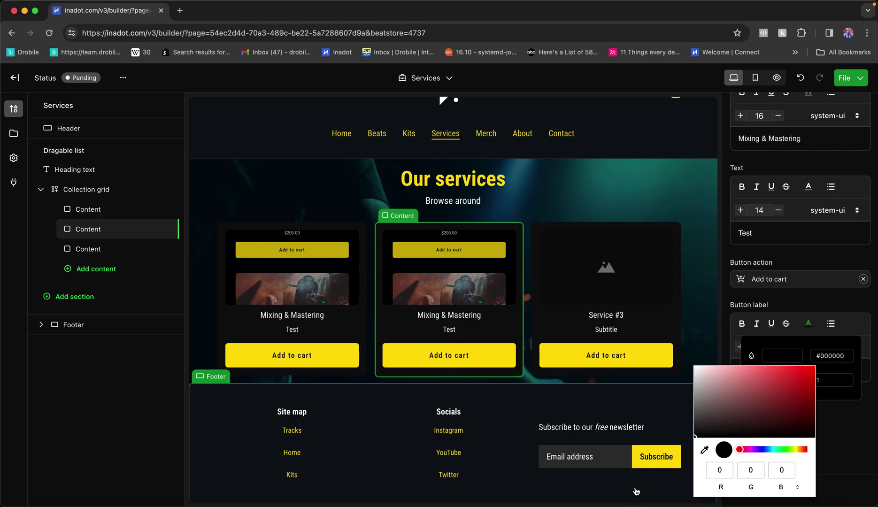
left_click(526, 441)
left_click(517, 434)
scroll(213, 255, "down", 1)
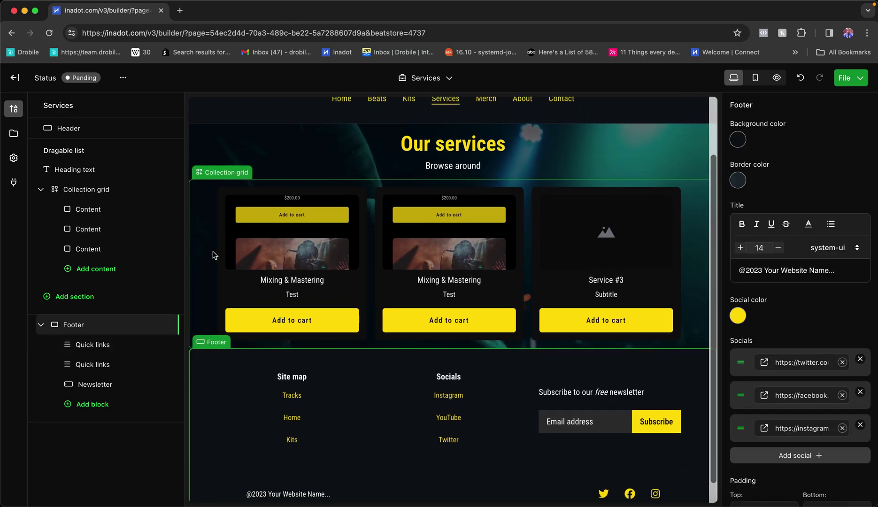
Replace the heading of the collection grid's second content block with "Service #2"
left_click(213, 255)
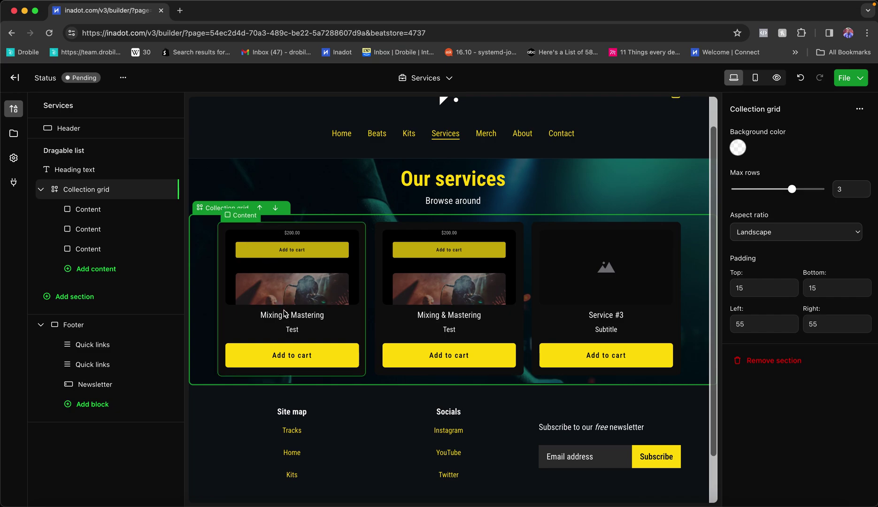
left_click(436, 288)
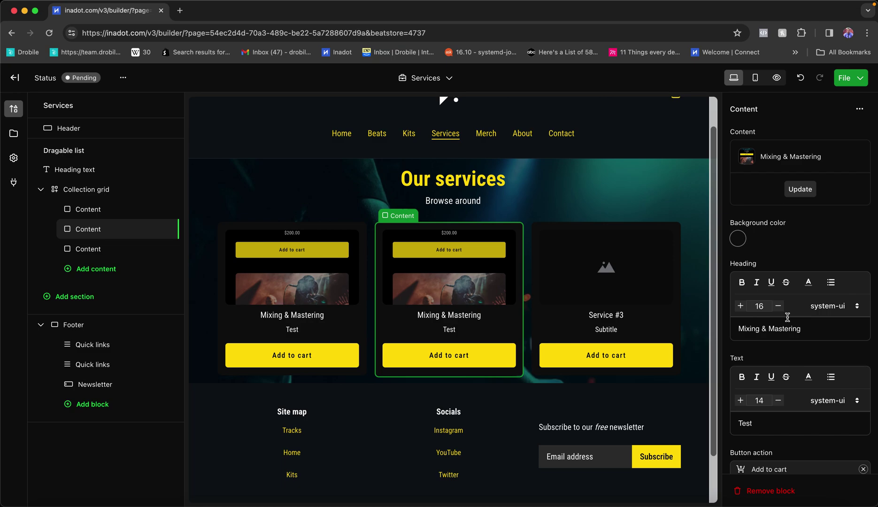
triple_click(797, 329)
type("Ser")
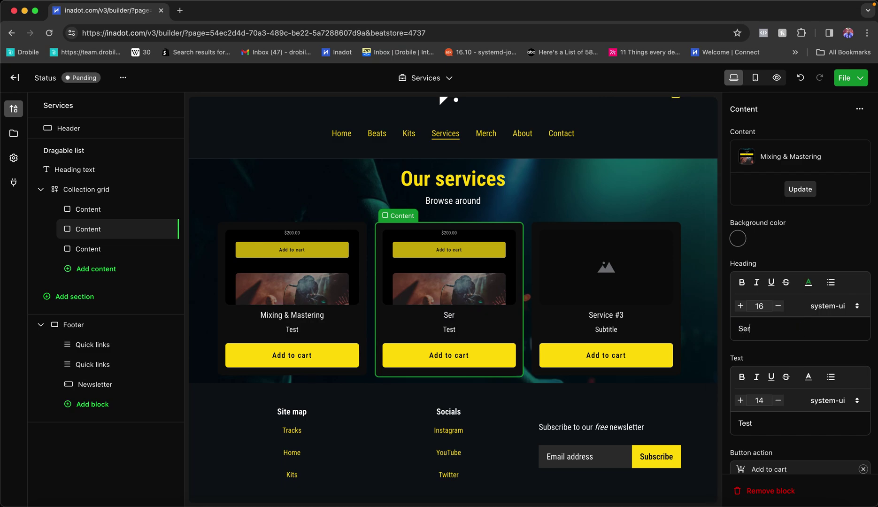
type("vices B")
key("BackSpace")
key("BackSpace")
key("BackSpace")
key("BackSpace")
type("e S")
key("BackSpace")
key("BackSpace")
type("#2")
Review each of the collection grid's three content blocks in turn, and collapse the grid's block list
left_click(311, 338)
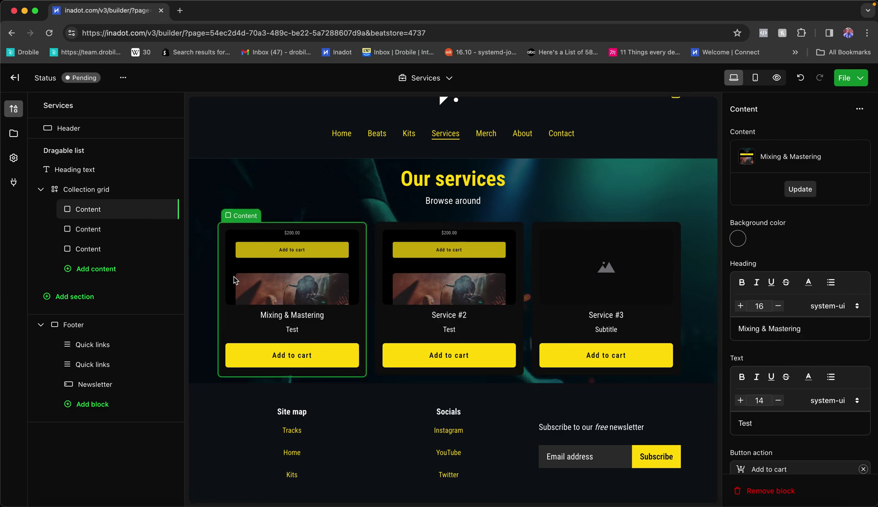
left_click(89, 228)
left_click(88, 216)
left_click(98, 228)
left_click(98, 242)
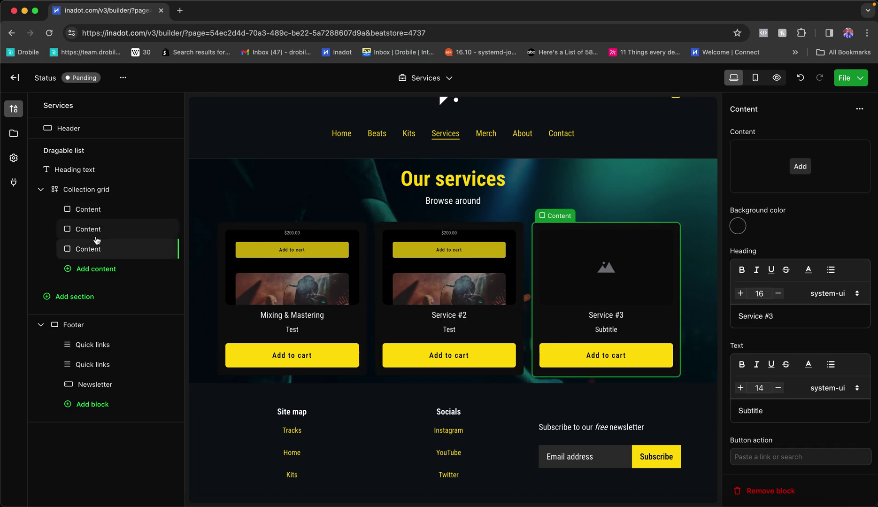
left_click(97, 234)
left_click(97, 217)
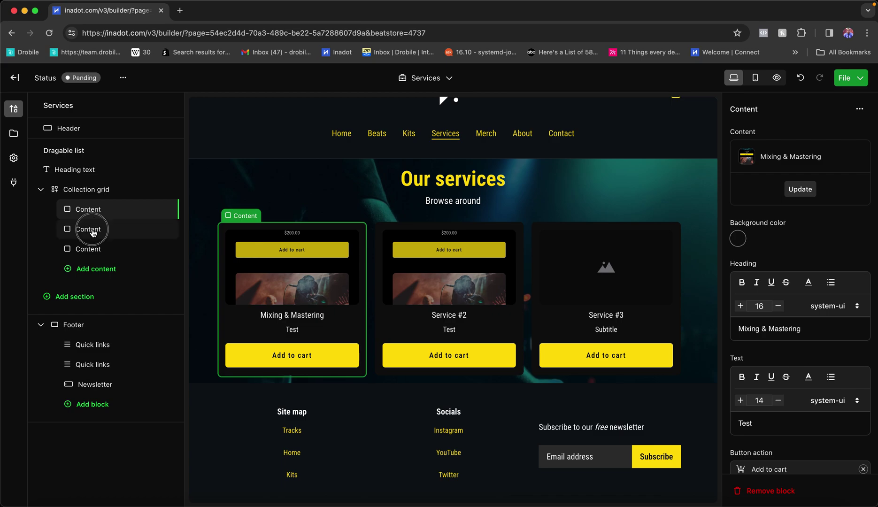
left_click(89, 227)
left_click(87, 248)
left_click(90, 213)
mouse_move(82, 209)
left_mouse_down()
mouse_move(98, 212)
mouse_move(102, 256)
mouse_move(102, 218)
mouse_move(98, 251)
mouse_move(92, 216)
mouse_move(96, 231)
mouse_move(103, 214)
mouse_move(92, 267)
mouse_move(94, 216)
left_mouse_up()
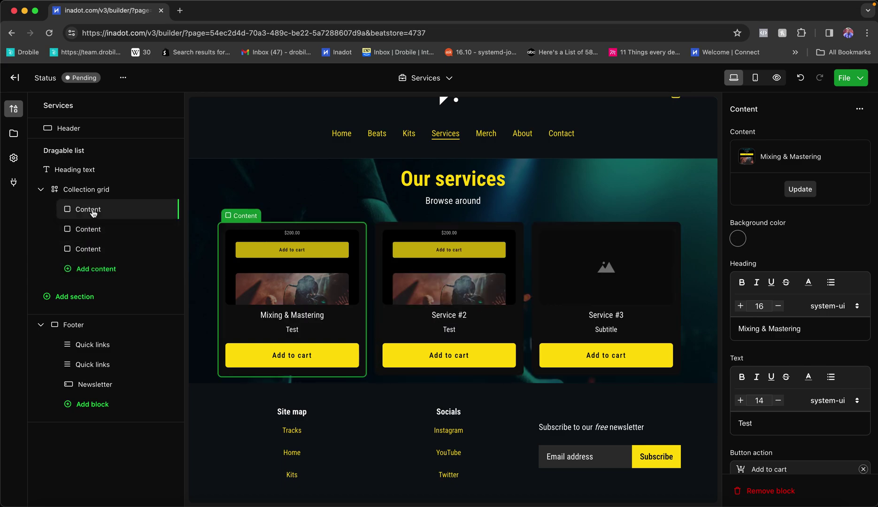
left_click(41, 191)
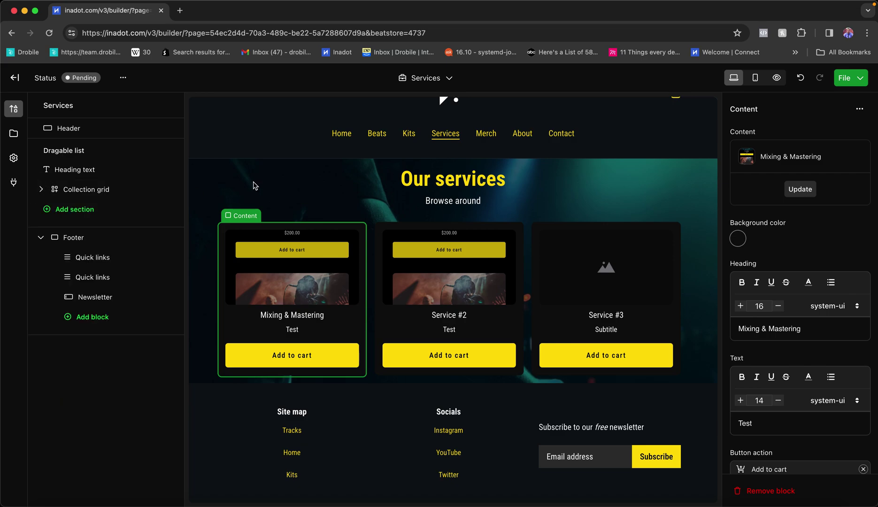
Move the "Our services" Heading text section below the Collection grid and return it above the grid
left_click(245, 194)
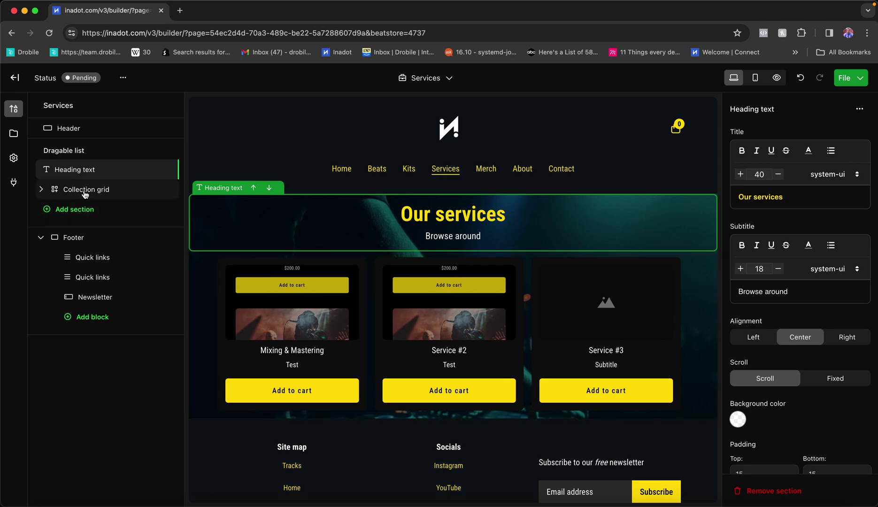
left_click_drag(71, 191, 102, 188)
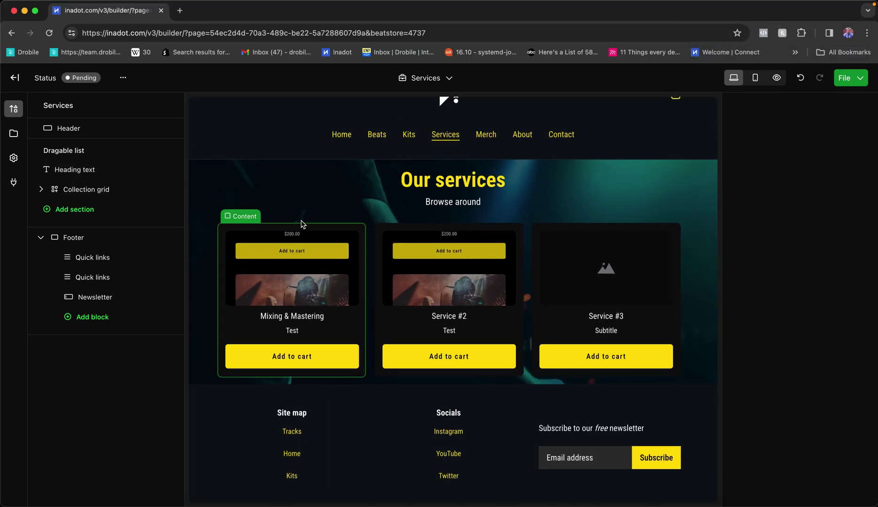
left_click(300, 199)
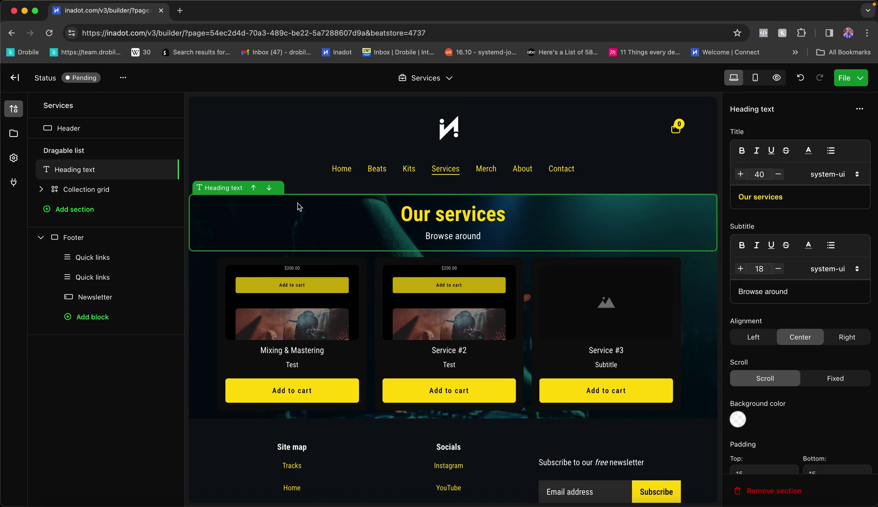
left_click(270, 188)
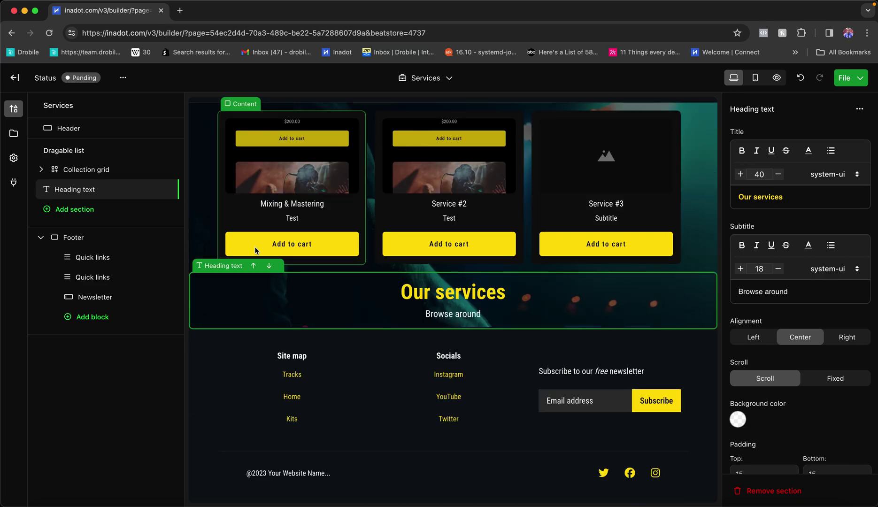
left_click(253, 266)
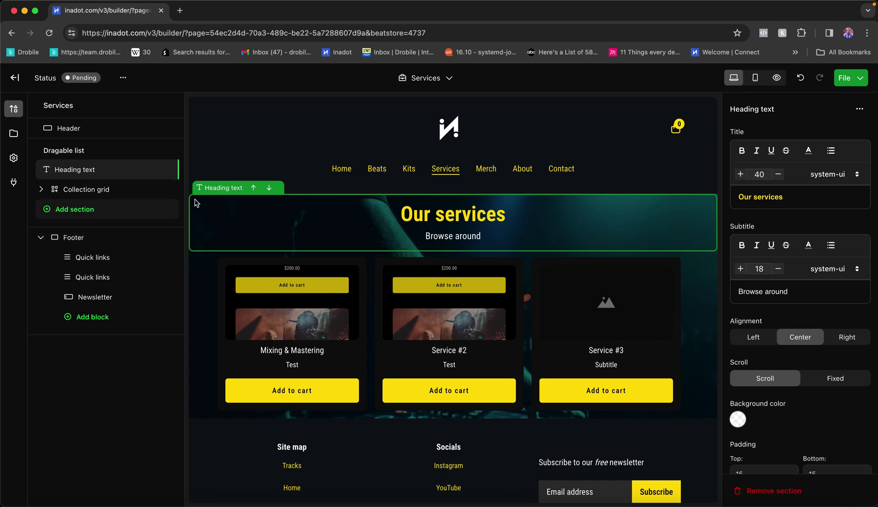
Switch to the Home page for editing and collapse its Footer block list
left_click(429, 80)
left_click(414, 104)
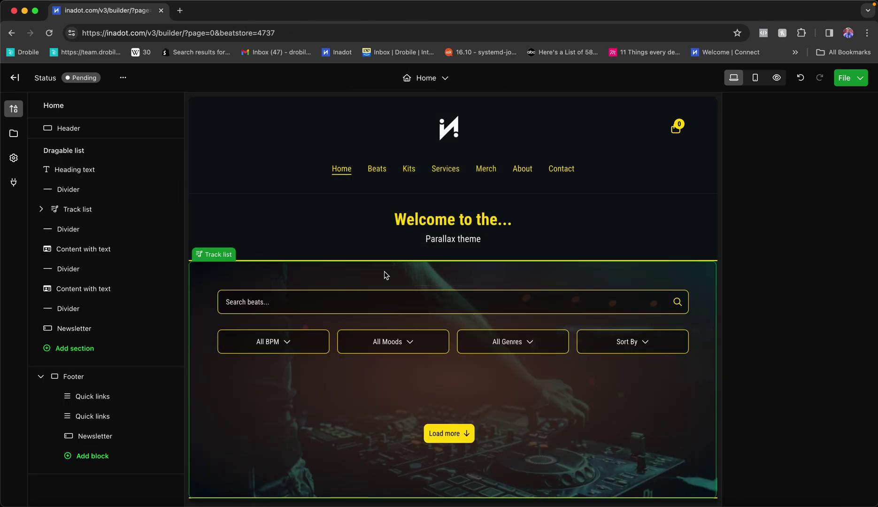
left_click(41, 376)
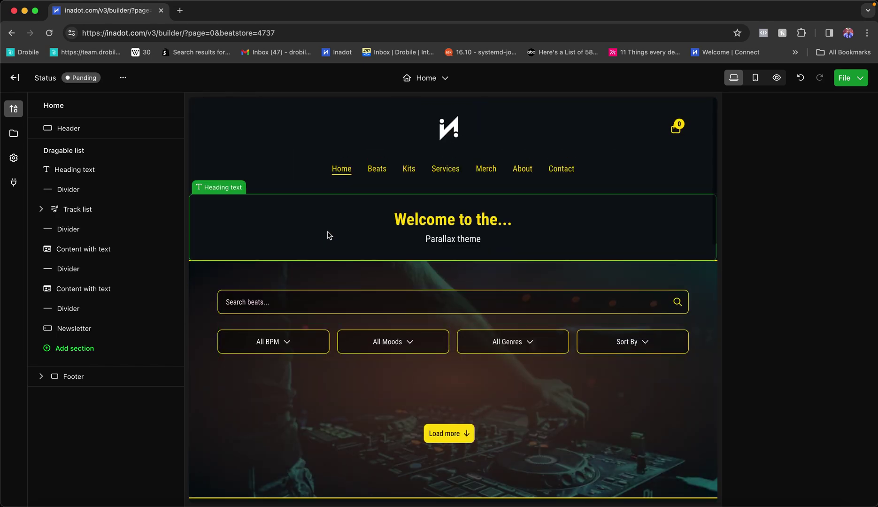
Examine the Home page's sections and their settings, from the Heading text and Track list through both Content with text sections to the Newsletter
left_click(327, 234)
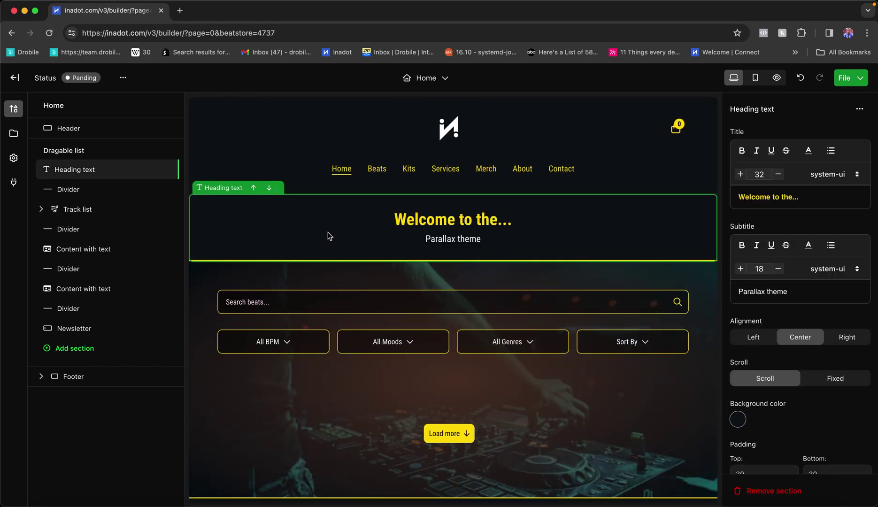
left_click(306, 272)
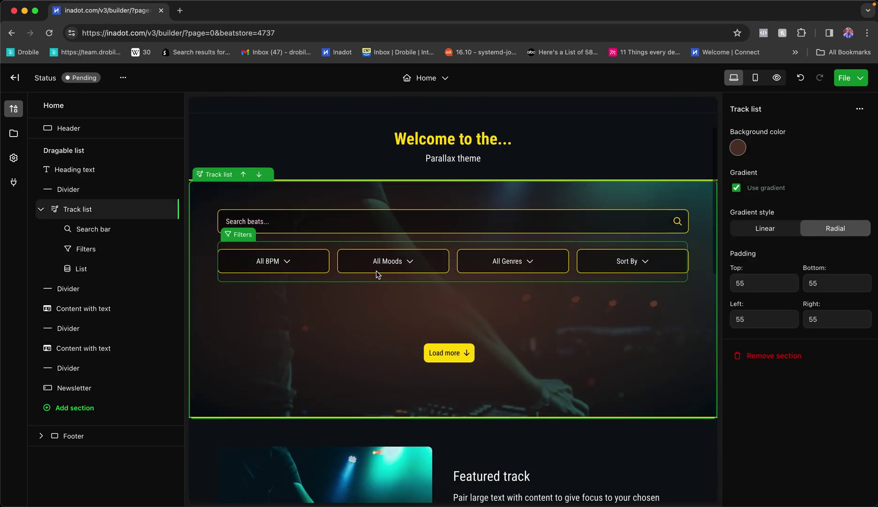
scroll(348, 366, "down", 3)
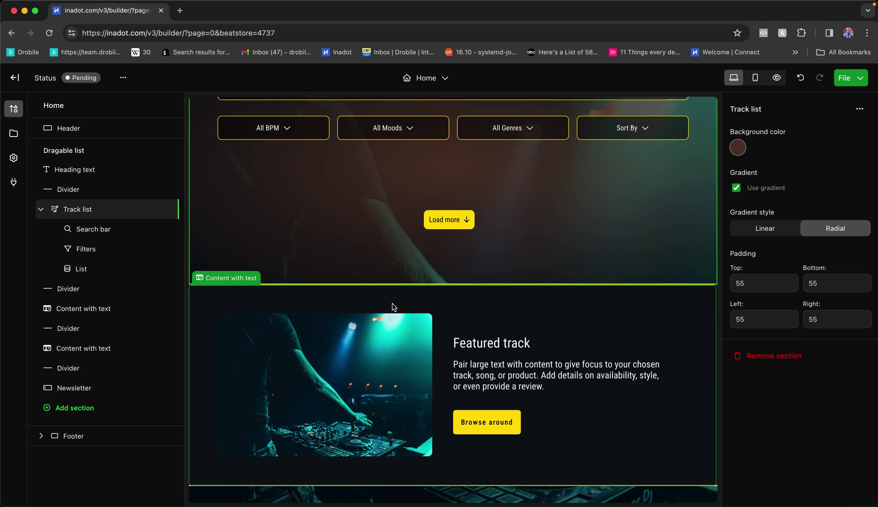
left_click(393, 306)
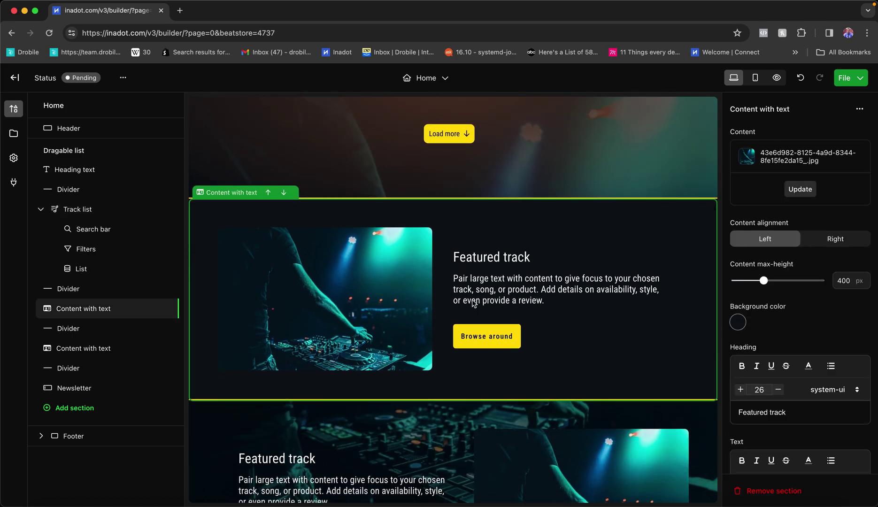
scroll(451, 338, "down", 3)
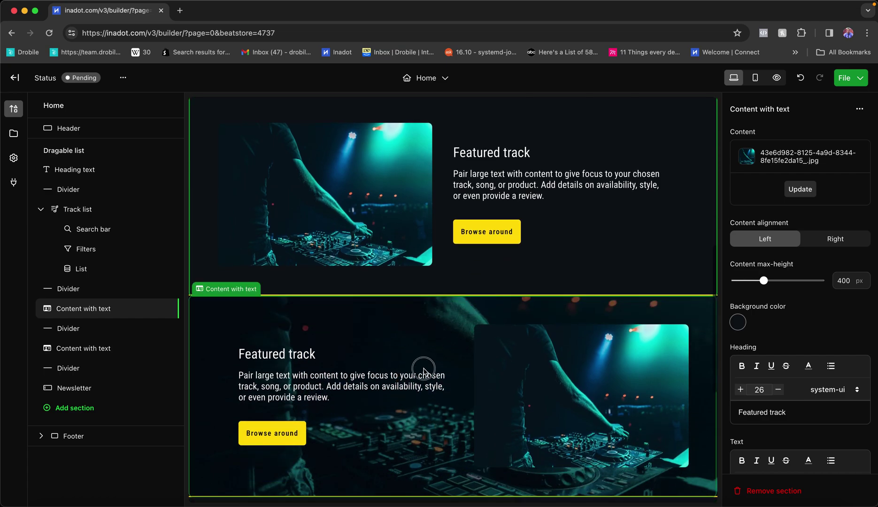
left_click(424, 369)
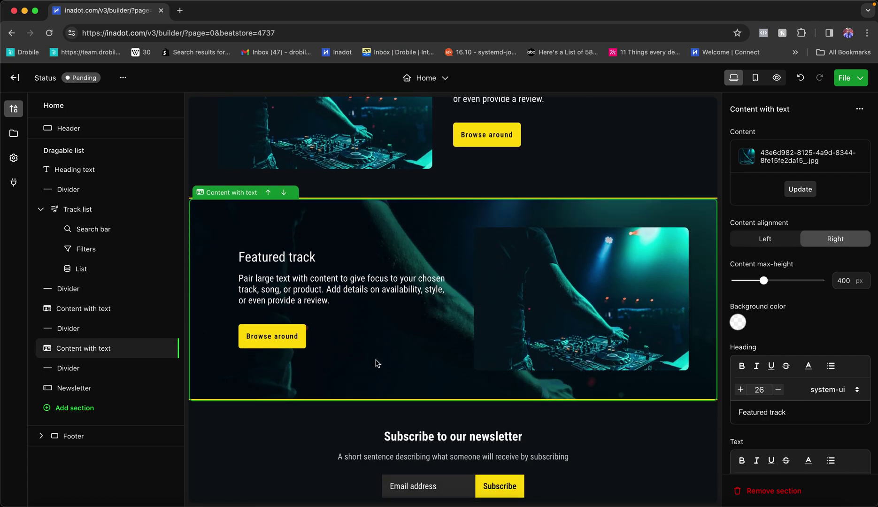
scroll(505, 348, "down", 1)
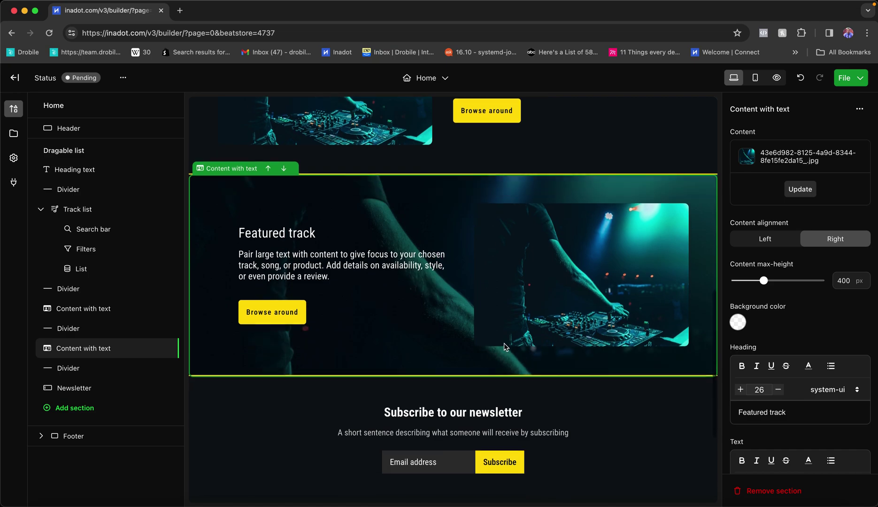
left_click(318, 417)
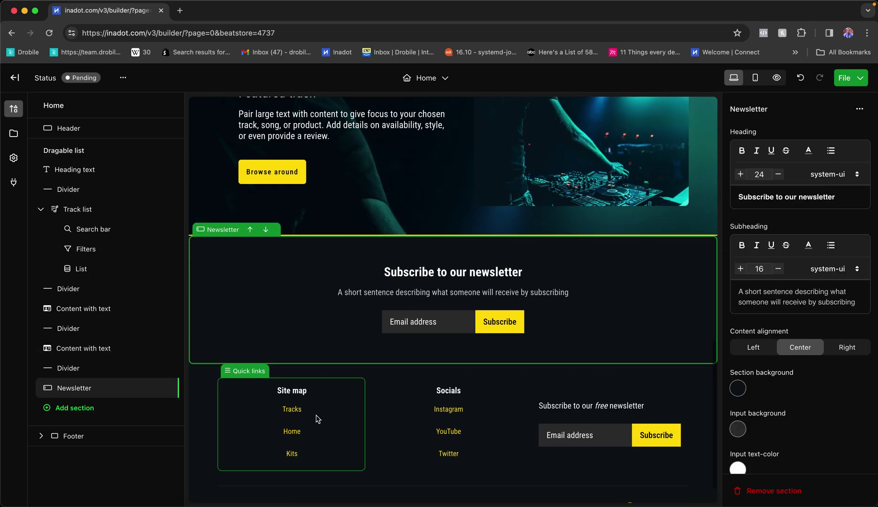
scroll(342, 346, "up", 15)
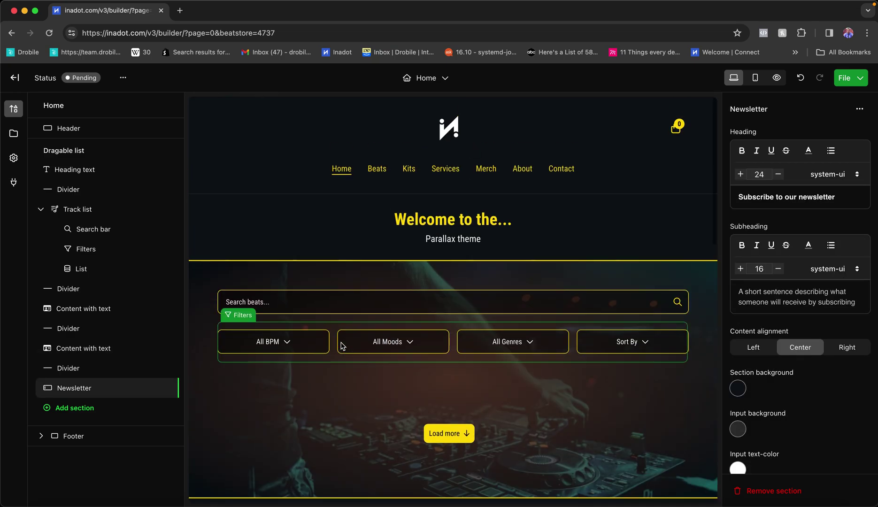
left_click(41, 209)
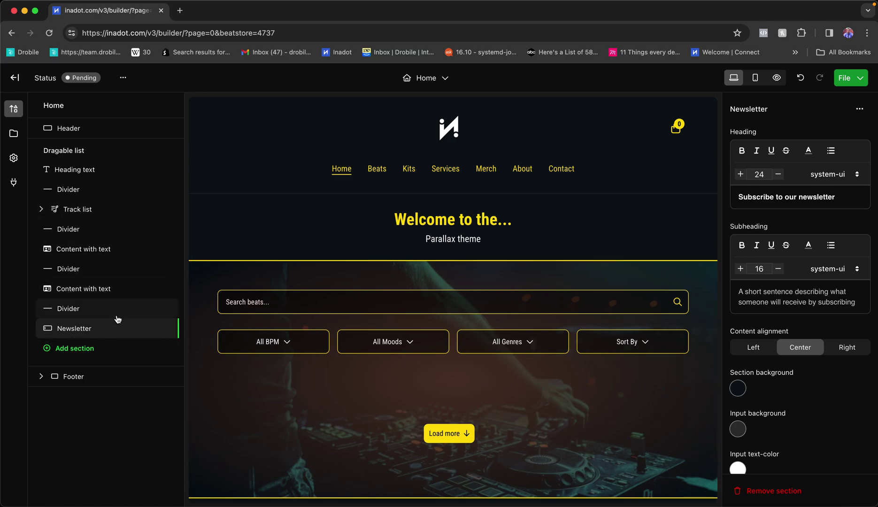
Add a Content text with overlay section using image 43e6d982-8125-4a9d-8344-8fe15fe2da15_.jpg and move it directly below the Heading text section
left_click(74, 349)
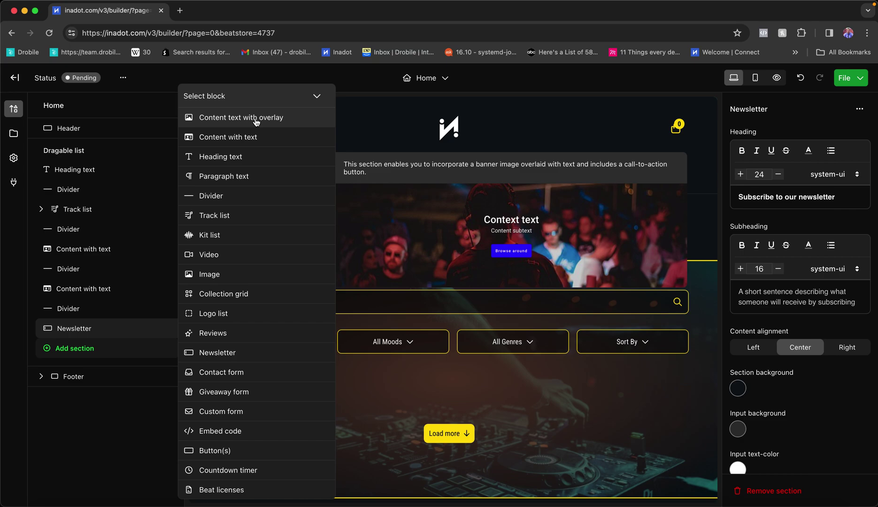
left_click(256, 122)
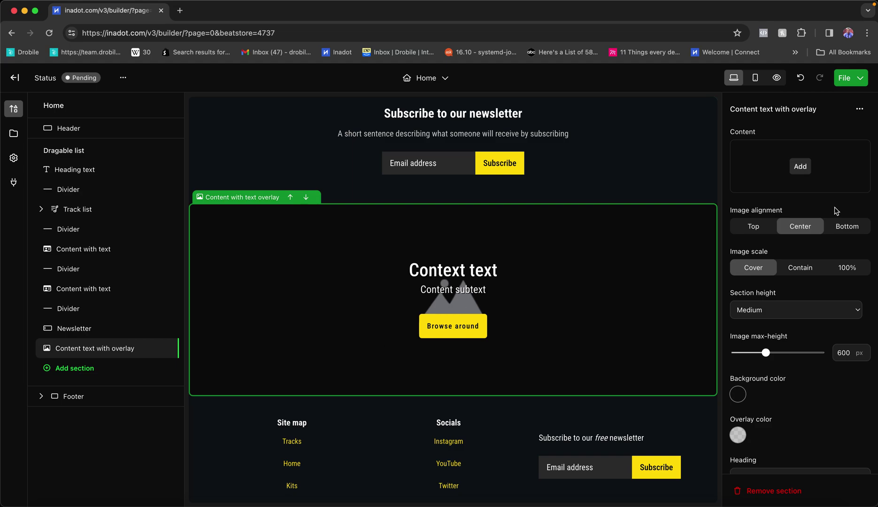
left_click(800, 166)
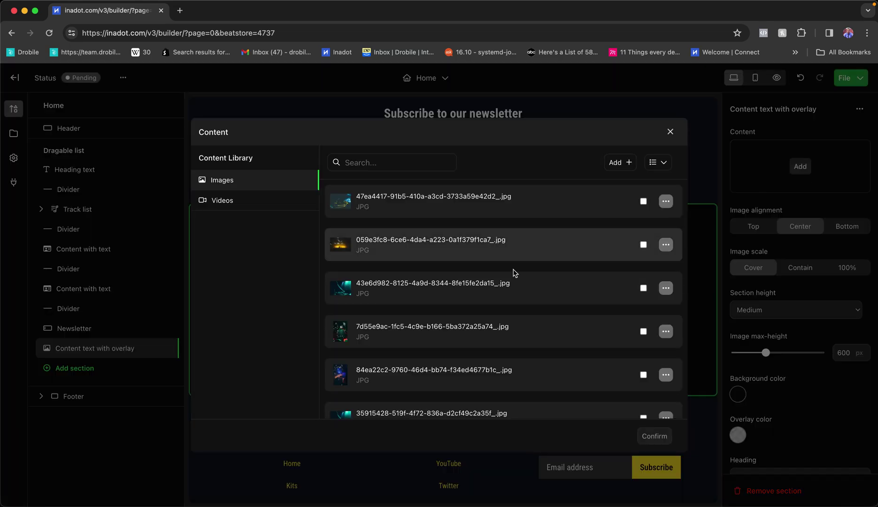
left_click(386, 206)
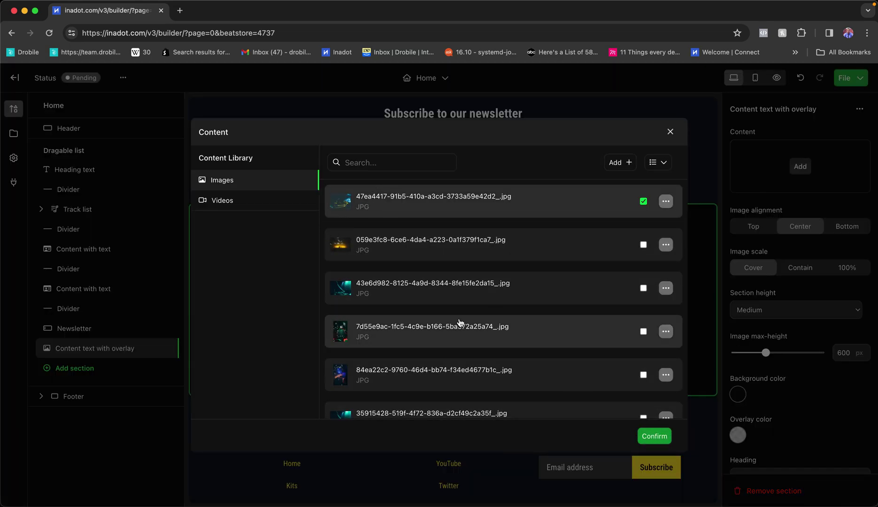
left_click(461, 296)
left_click(654, 436)
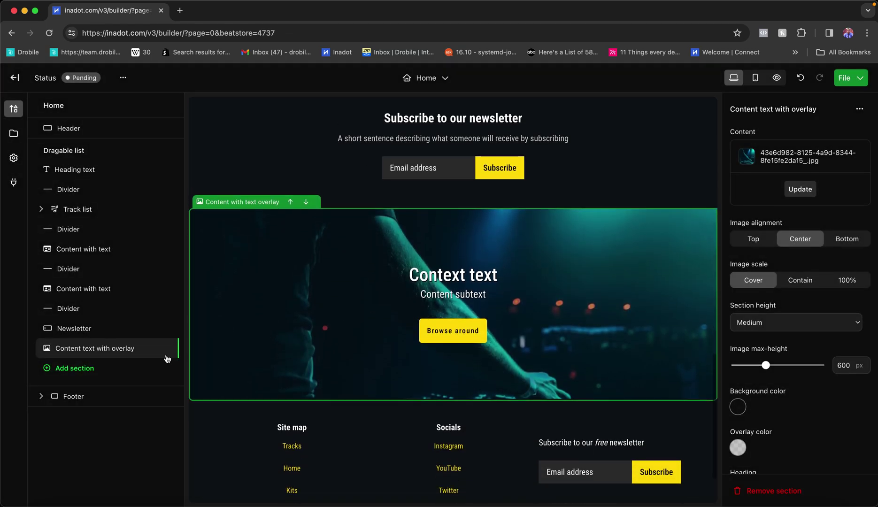
left_click_drag(100, 358, 155, 191)
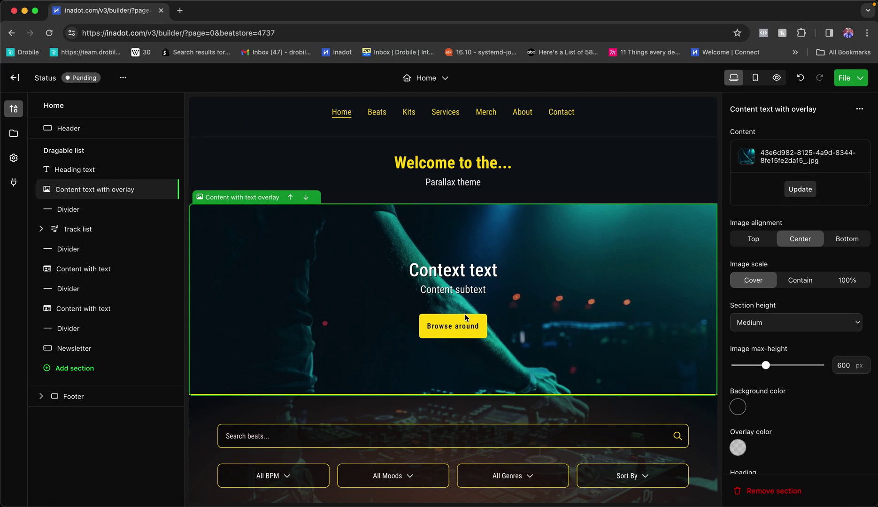
Add a Video section to the Home page and set its video to XF9hpFmVCPg.YouTube
left_click(98, 368)
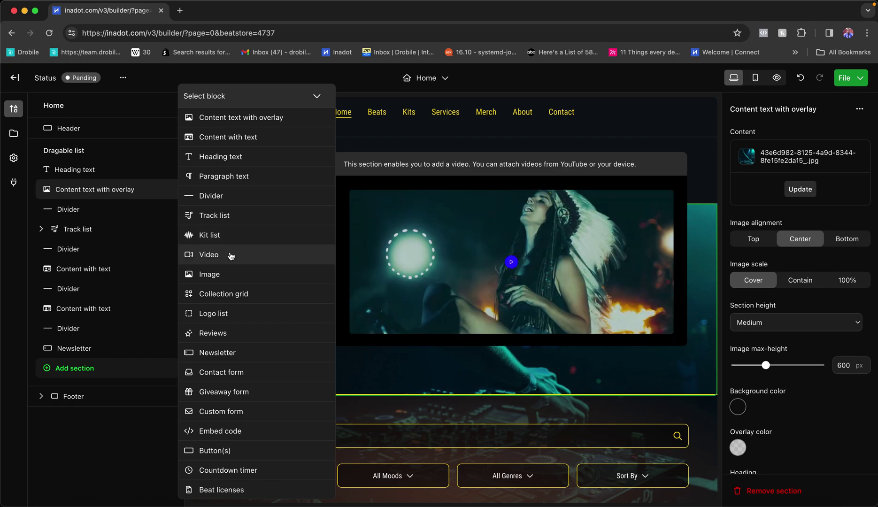
left_click(208, 254)
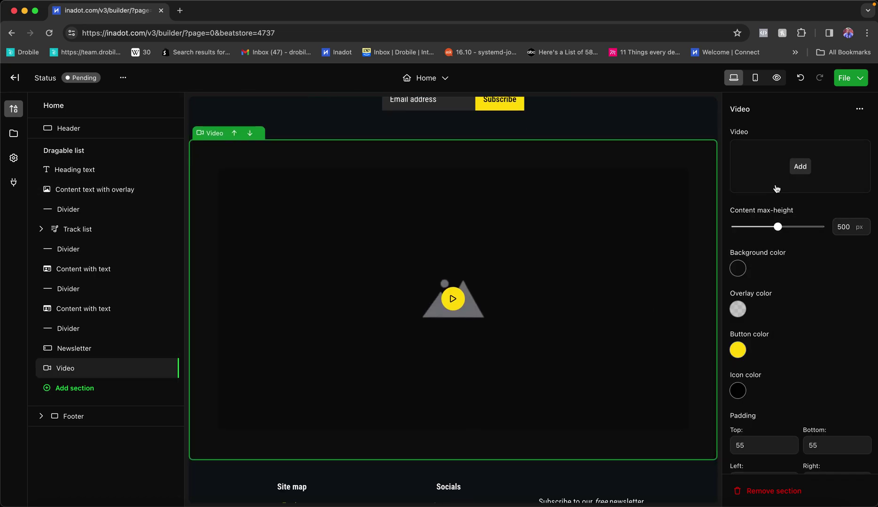
left_click(800, 166)
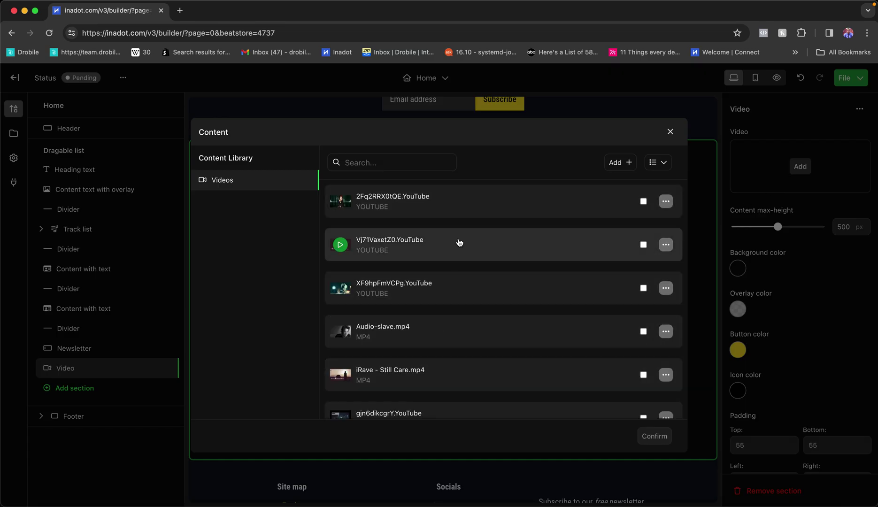
left_click(643, 288)
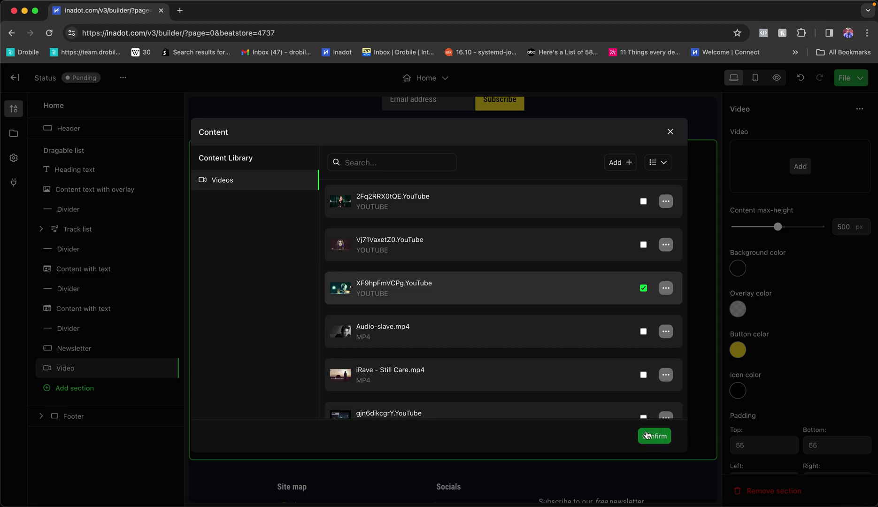
left_click(640, 437)
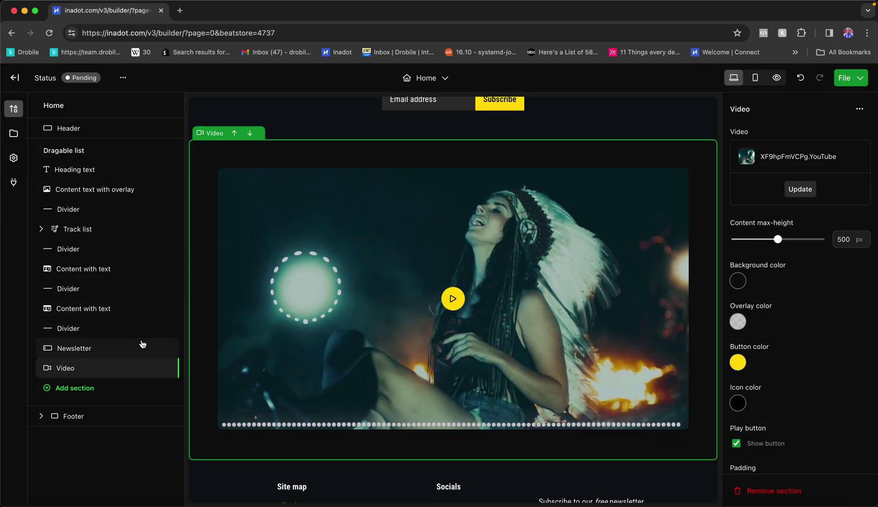
left_click_drag(72, 373, 113, 365)
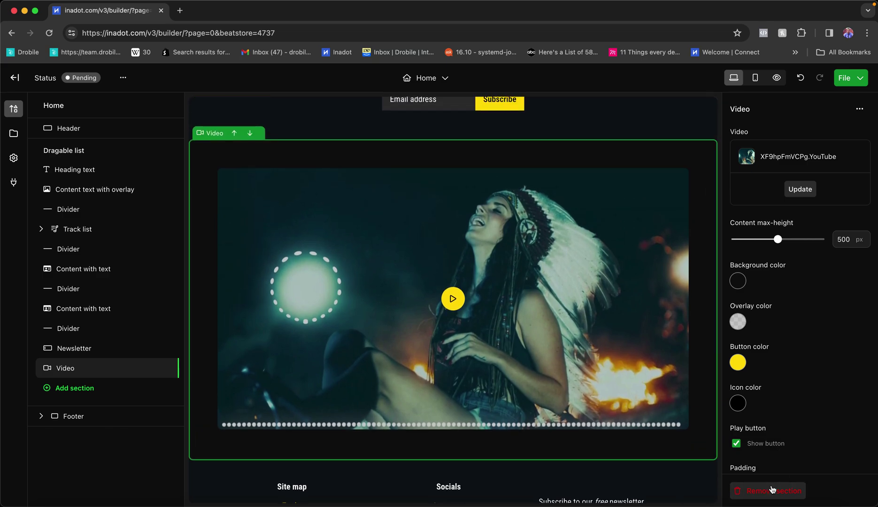
Remove the Video section and the Content text with overlay section from the Home page
left_click(772, 490)
scroll(651, 370, "up", 15)
left_click(654, 311)
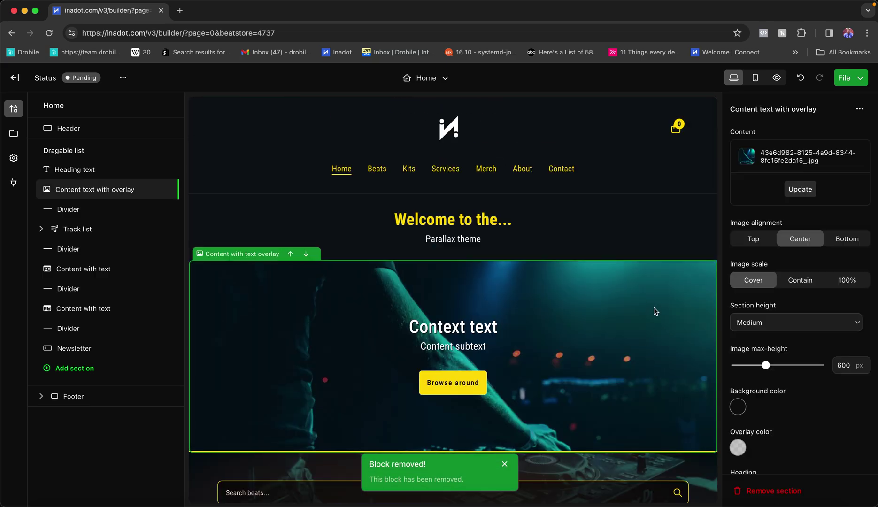
left_click(768, 490)
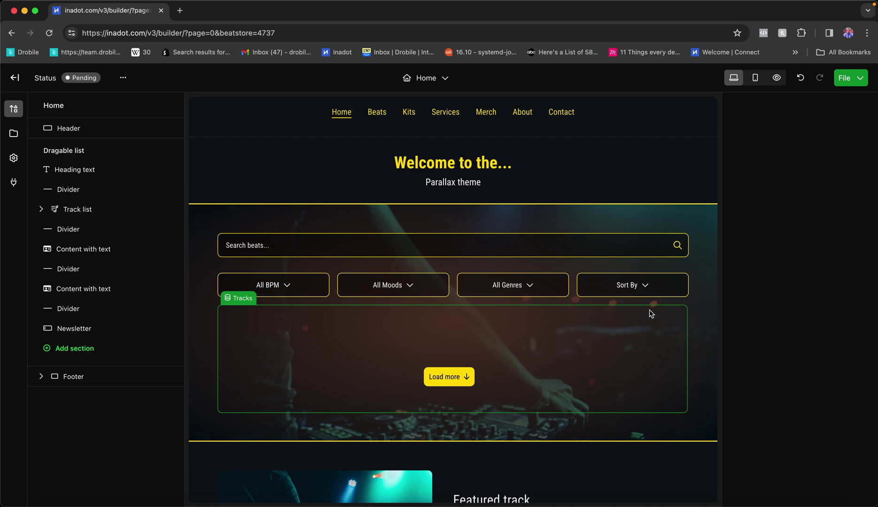
Undo, redo and again undo the Content text with overlay section's removal, and remove that section once more
left_click(801, 83)
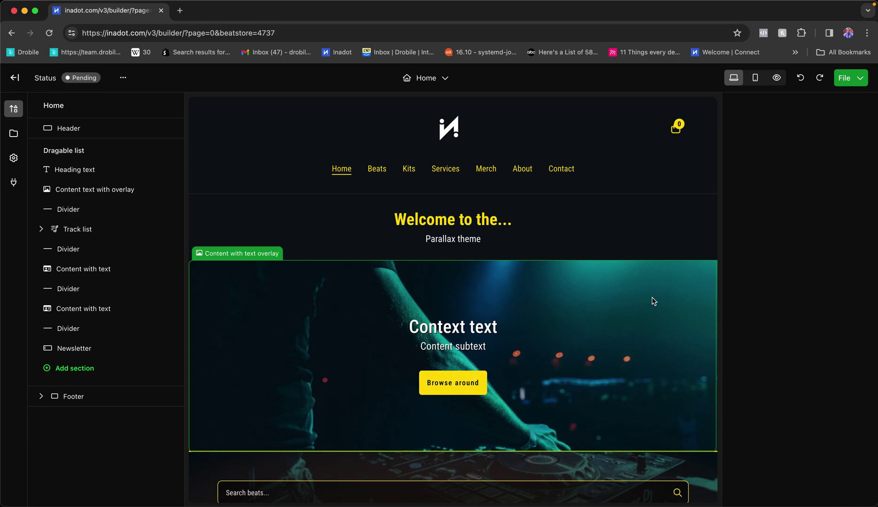
left_click(820, 77)
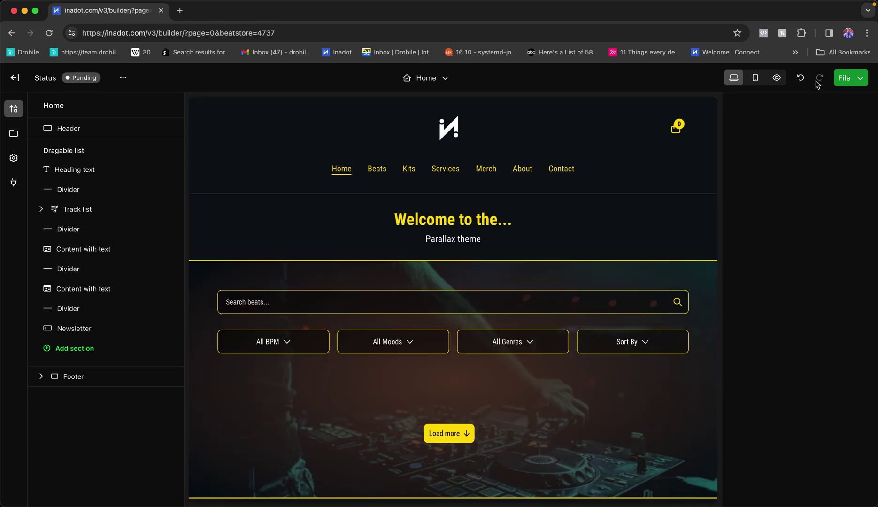
left_click(801, 77)
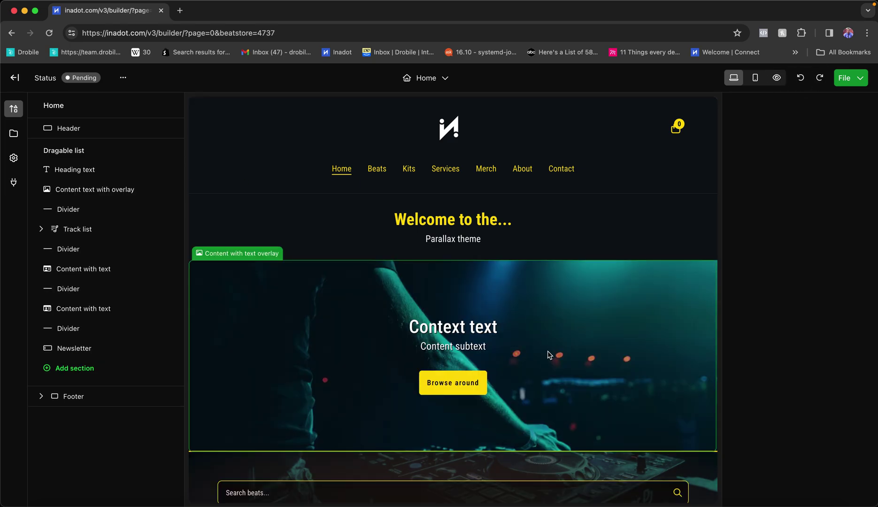
left_click(655, 282)
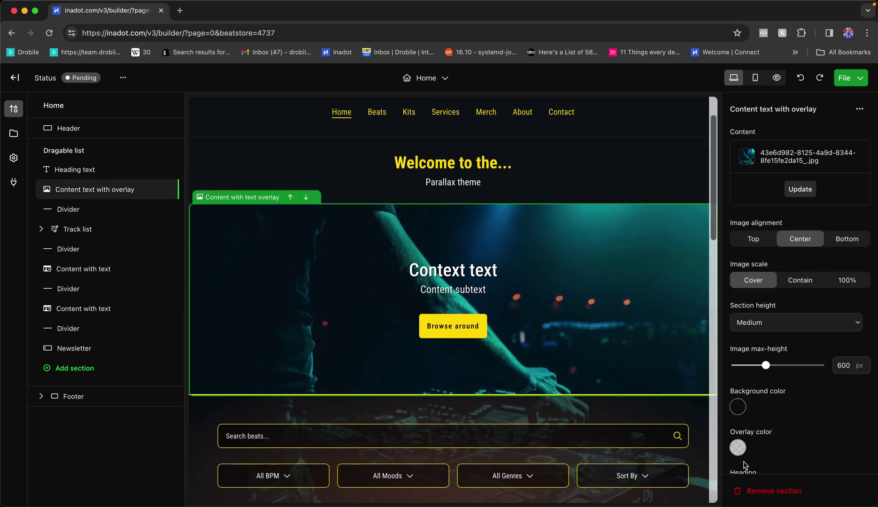
left_click(761, 491)
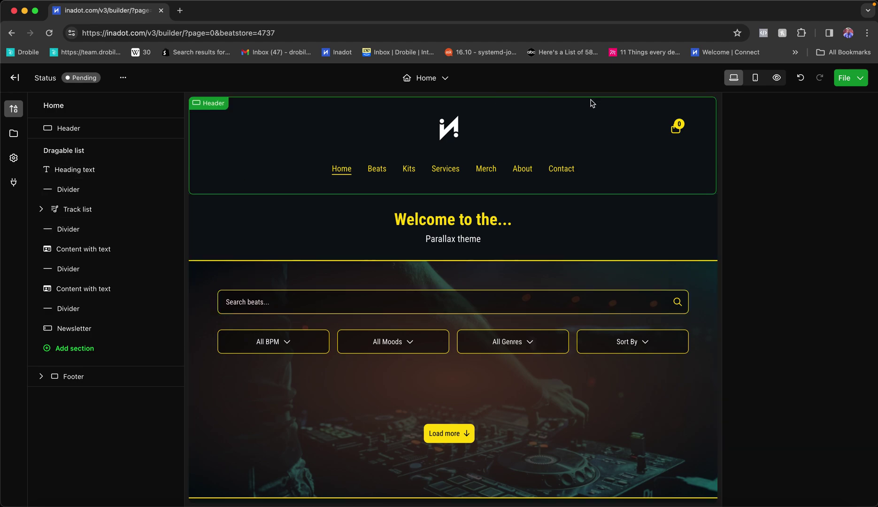
Open the site's content manager to view its item categories, close it, and repeat this once
left_click(848, 78)
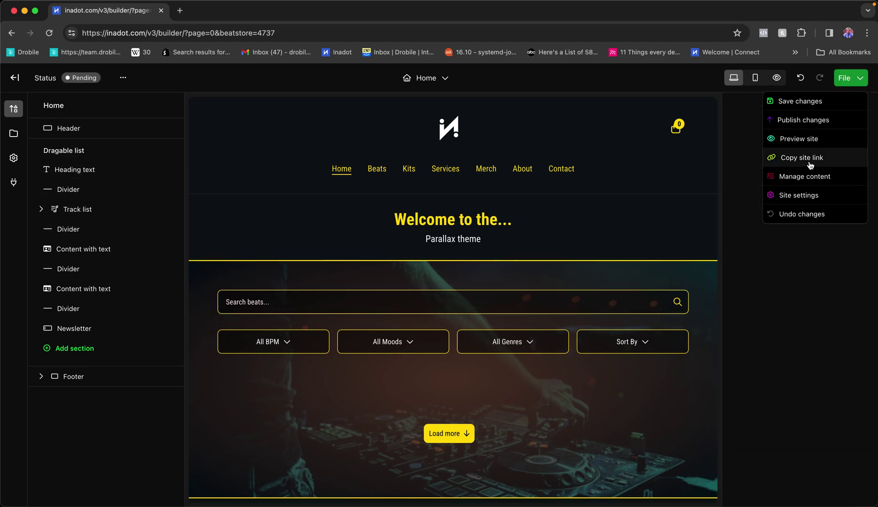
left_click(850, 78)
left_click(850, 78)
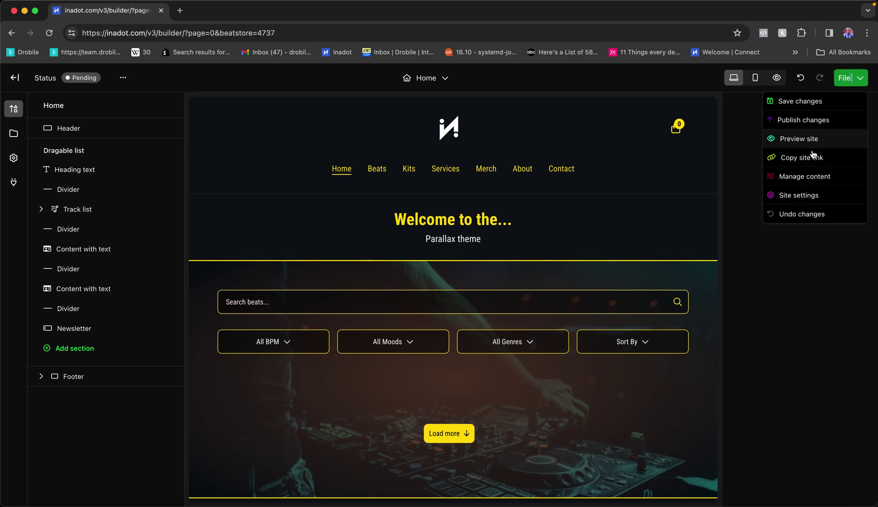
left_click(804, 178)
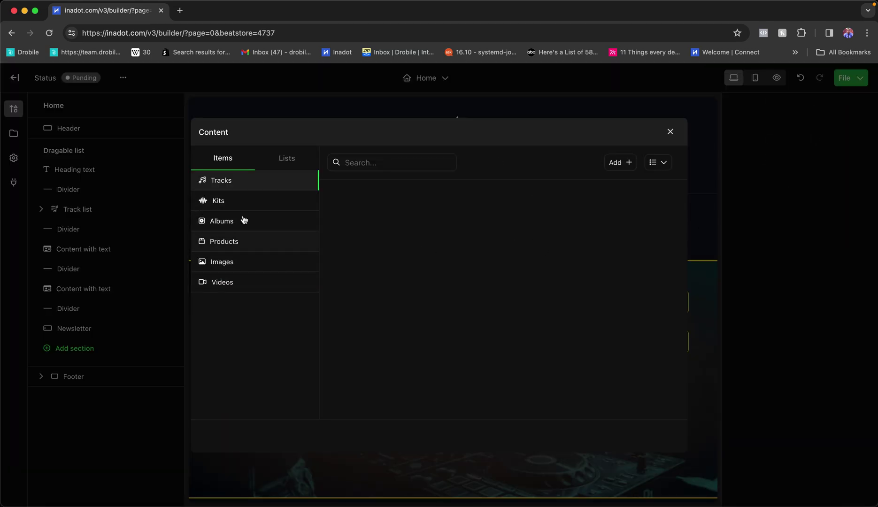
left_click(670, 132)
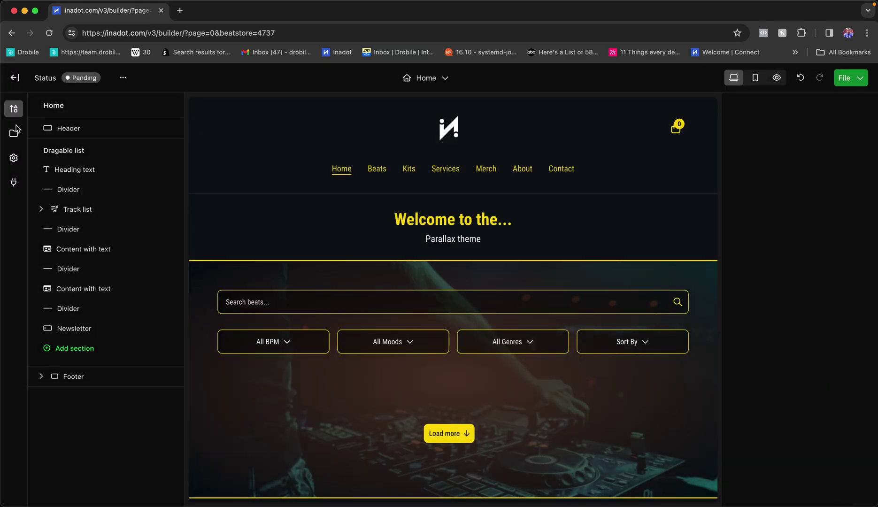
left_click(13, 132)
left_click(671, 132)
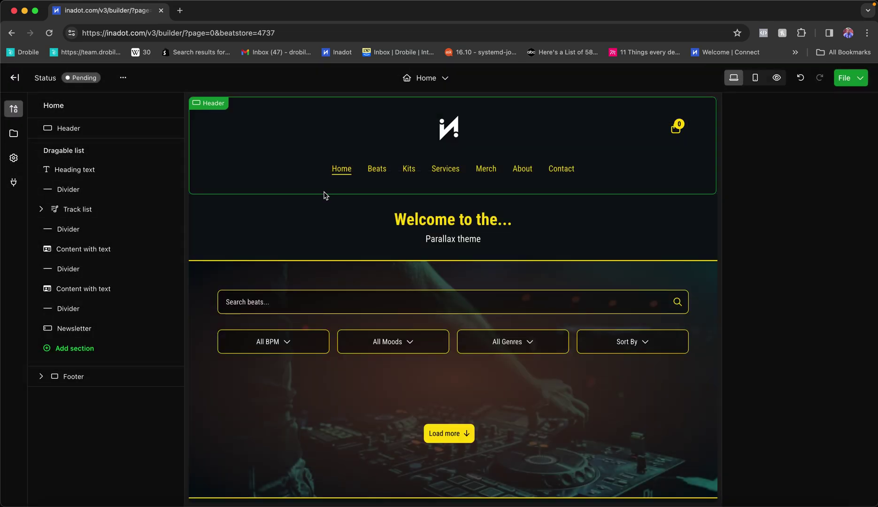
Examine the Home page's Track list section along with its search bar and filters
scroll(345, 280, "down", 5)
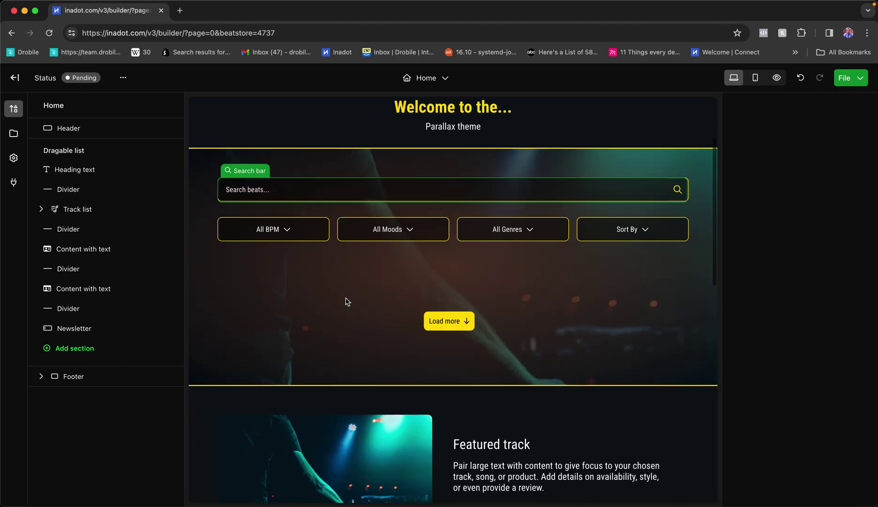
scroll(346, 301, "up", 5)
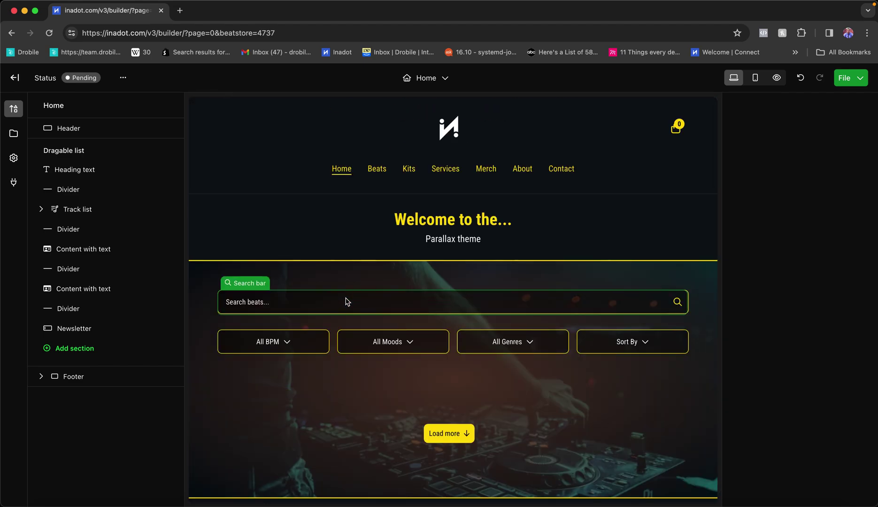
scroll(379, 319, "down", 1)
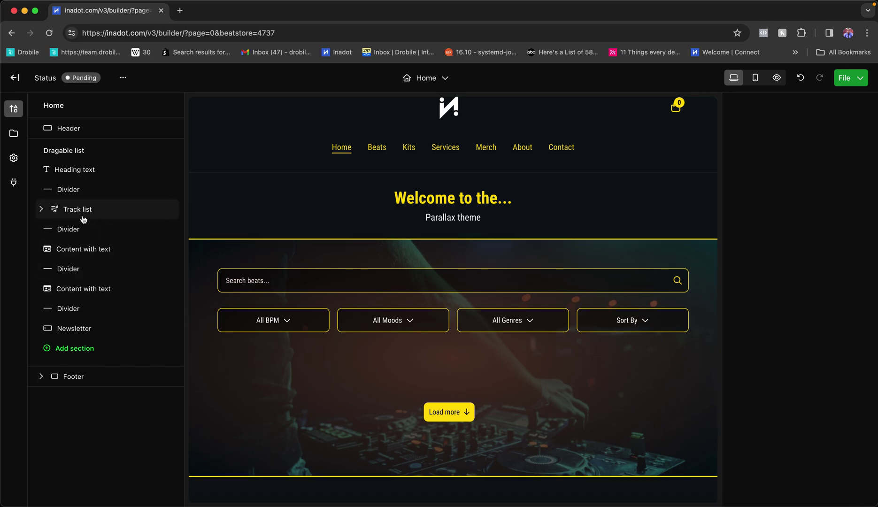
scroll(330, 376, "down", 3)
left_click(202, 317)
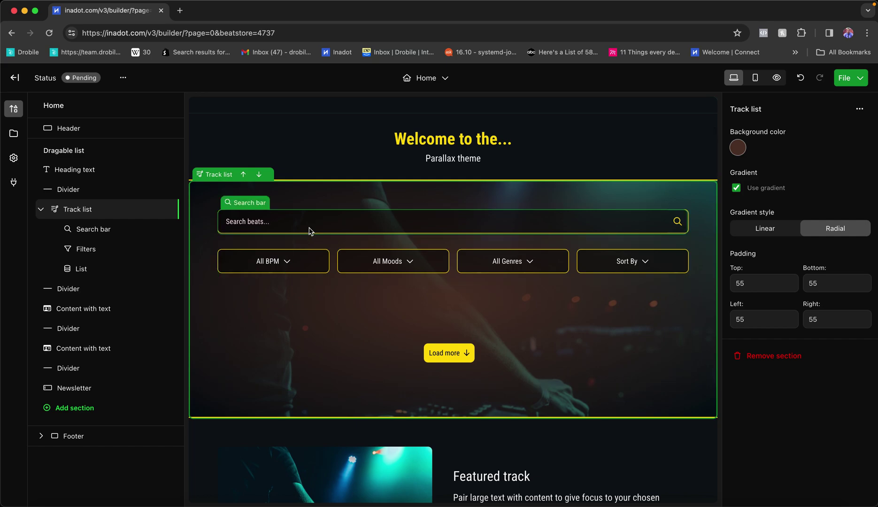
left_click(309, 231)
left_click(344, 268)
Hide the search bar and the filters in the Track list section
left_click(453, 221)
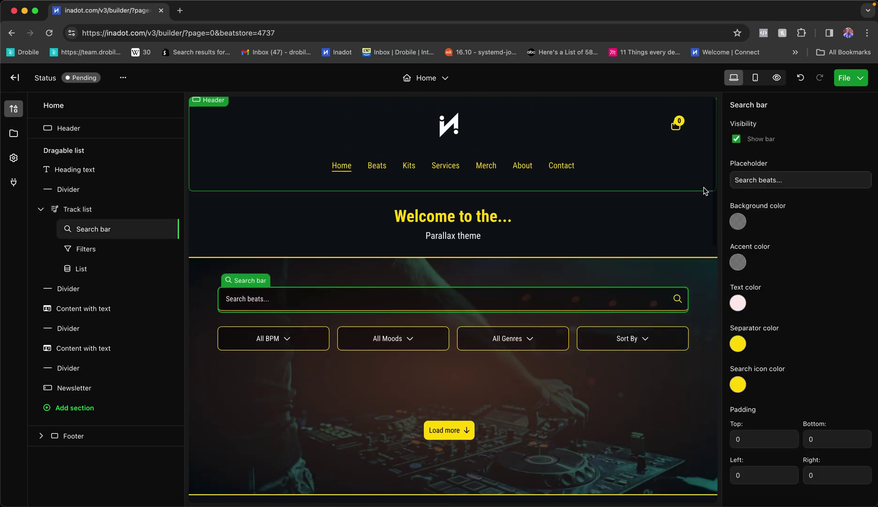
left_click(736, 142)
left_click(560, 326)
left_click(736, 139)
Open the chooser for the Track list section's track list, view the available lists and close it, and repeat this once
left_click(414, 306)
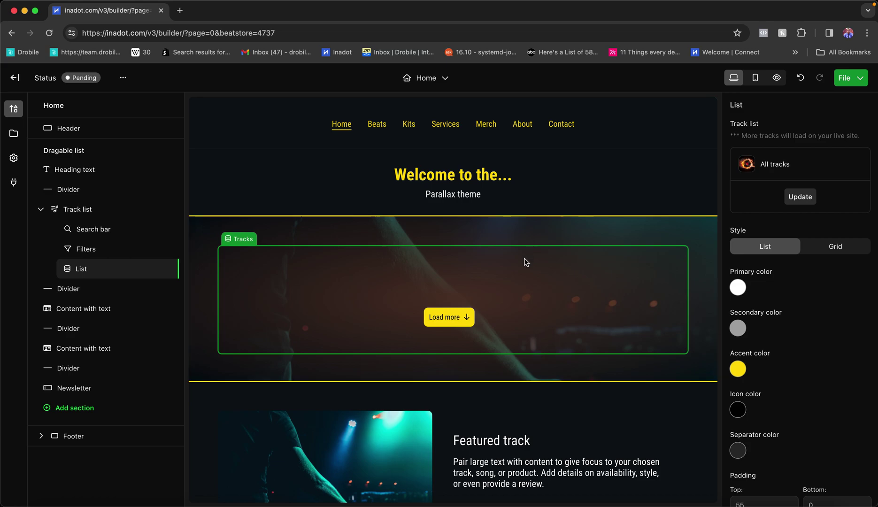
left_click(793, 198)
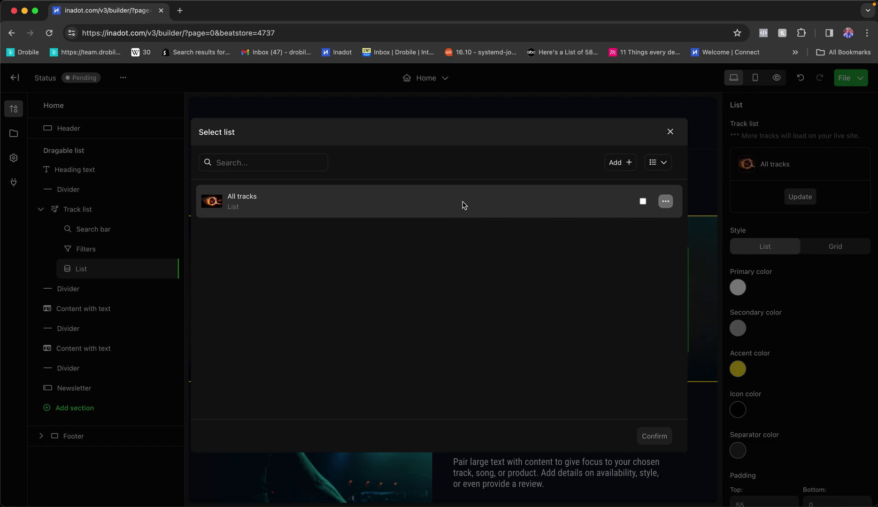
left_click(670, 132)
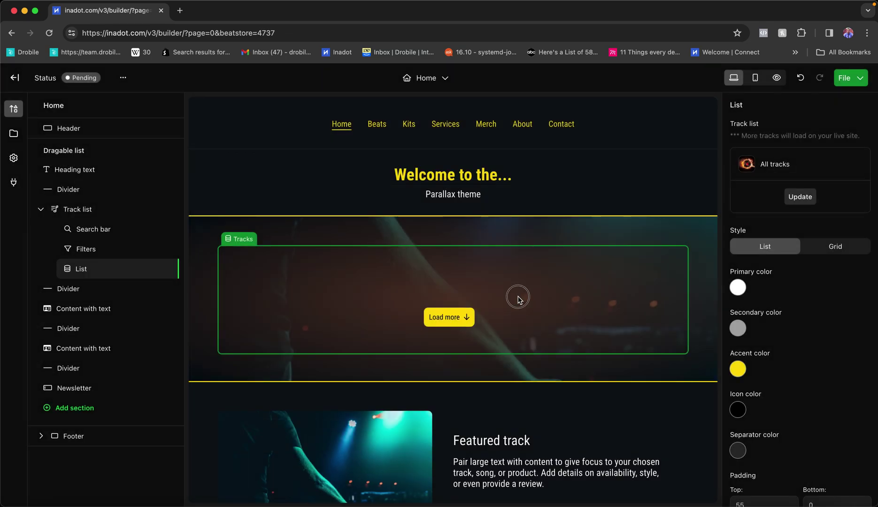
left_click(798, 196)
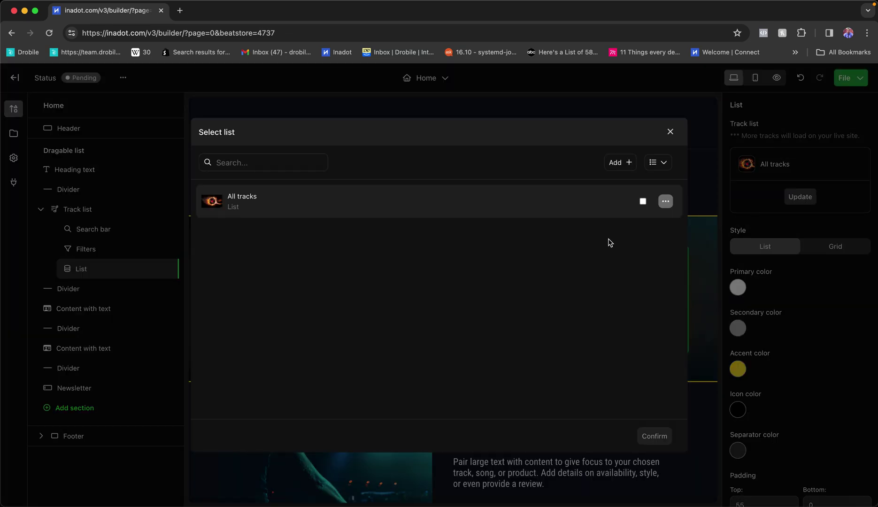
left_click(670, 132)
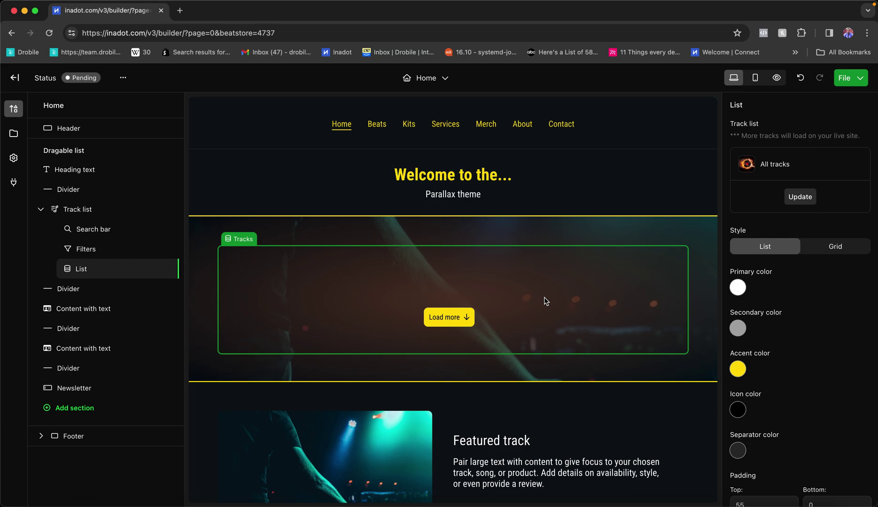
Open the form for creating a new track list from the list chooser, then close both without creating anything
left_click(746, 206)
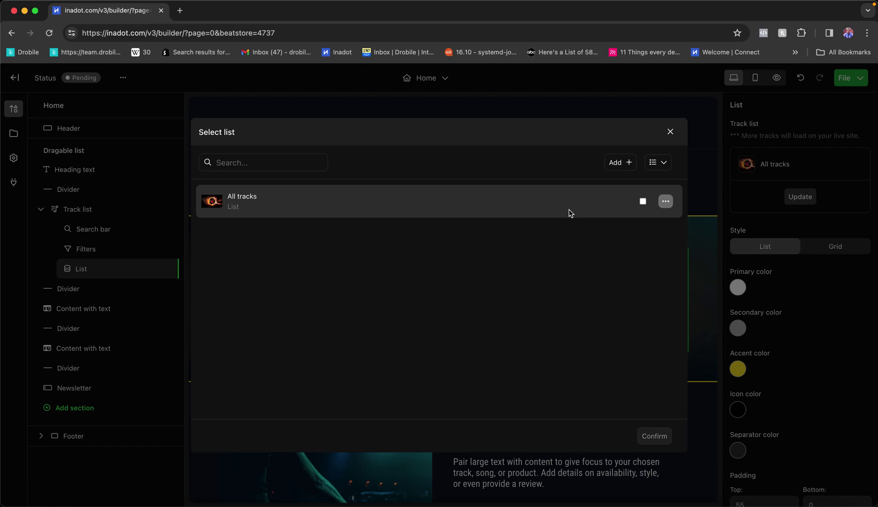
left_click(622, 163)
left_click(456, 276)
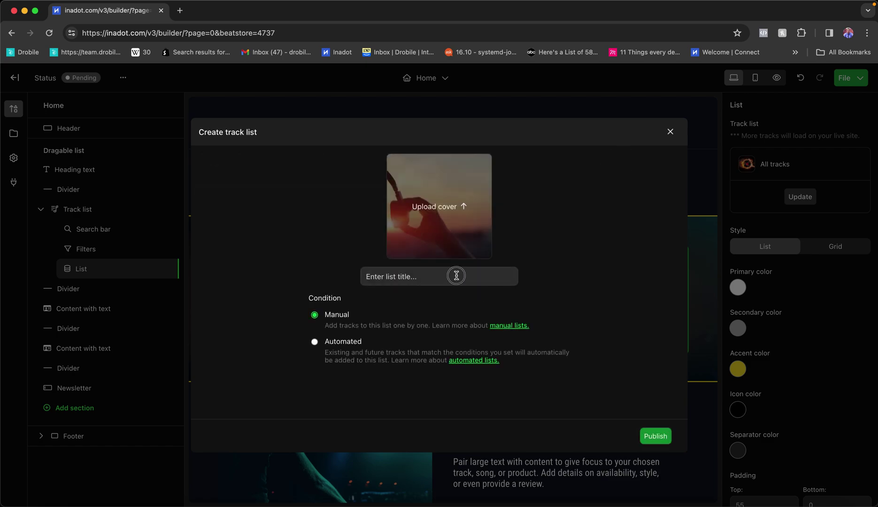
left_click(670, 132)
left_click(668, 137)
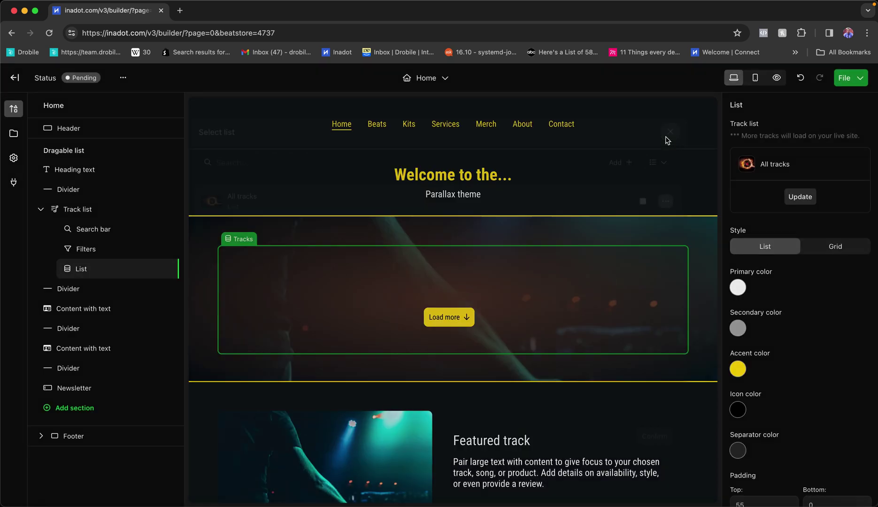
View the track lists in the site's content manager and close it
left_click(845, 78)
left_click(804, 173)
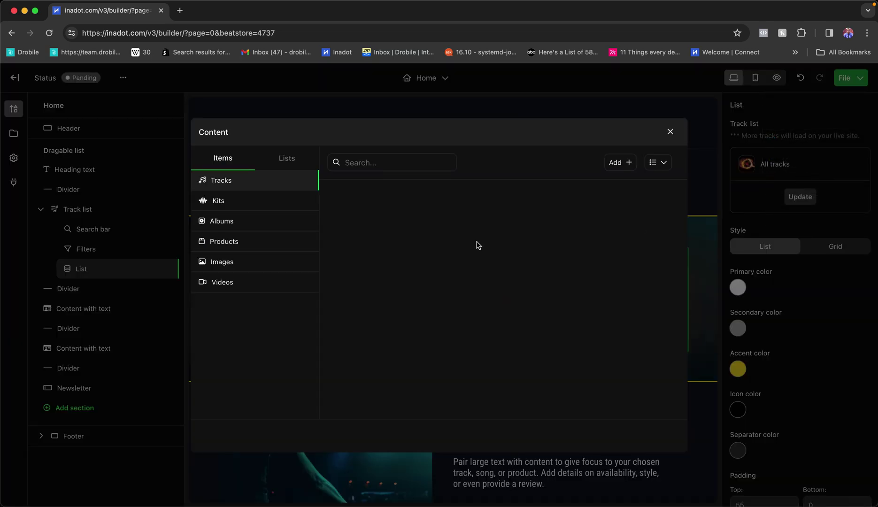
left_click(289, 165)
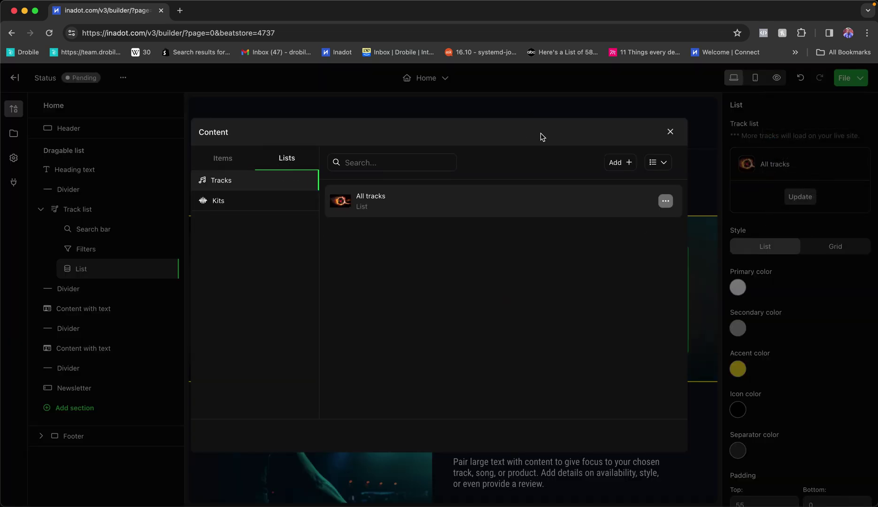
left_click(670, 132)
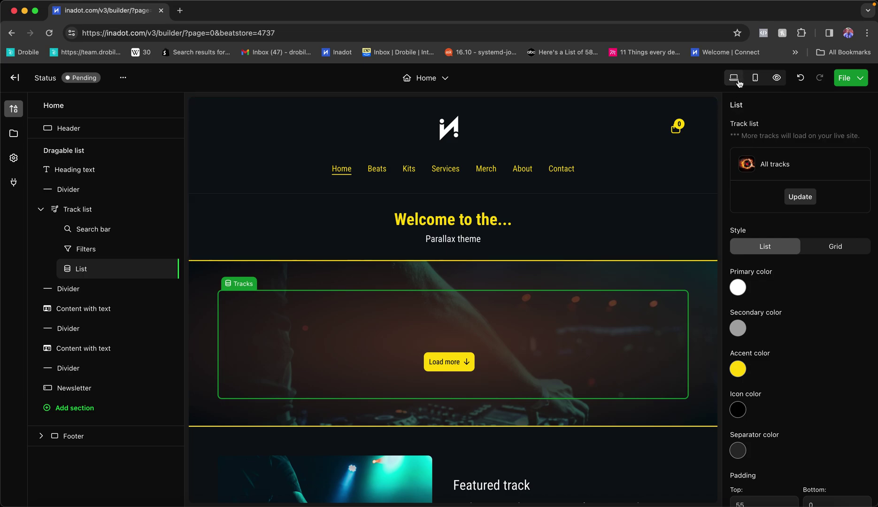
Switch the Home page to the mobile view and examine its layout from the header down through the sections
left_click(756, 79)
scroll(502, 383, "down", 3)
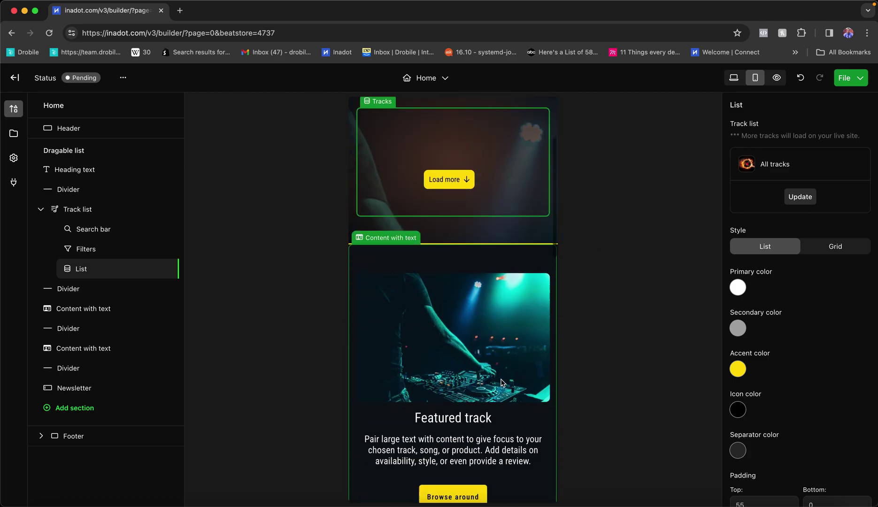
scroll(502, 383, "down", 10)
scroll(501, 383, "up", 5)
scroll(502, 383, "up", 5)
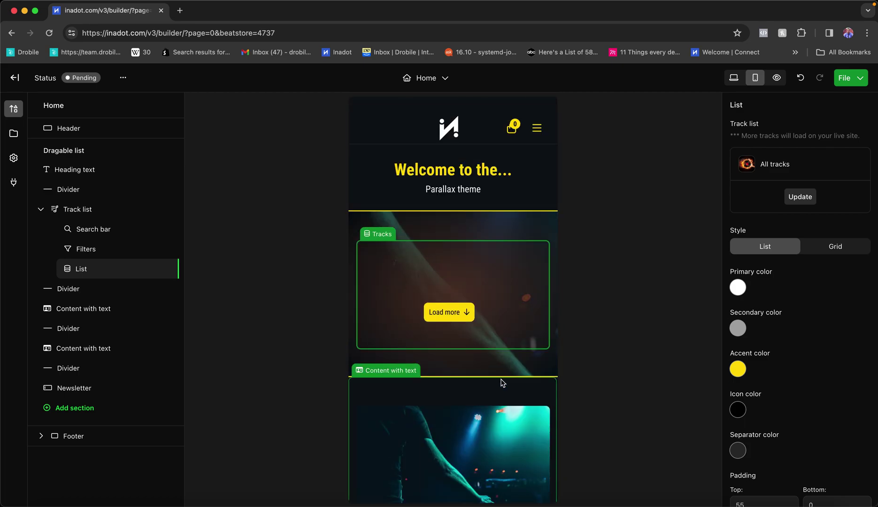
scroll(501, 383, "down", 10)
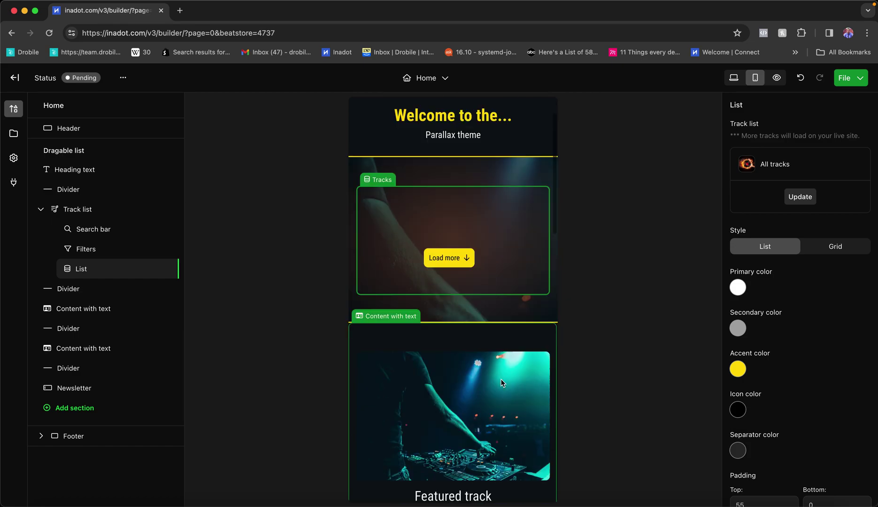
scroll(502, 382, "up", 10)
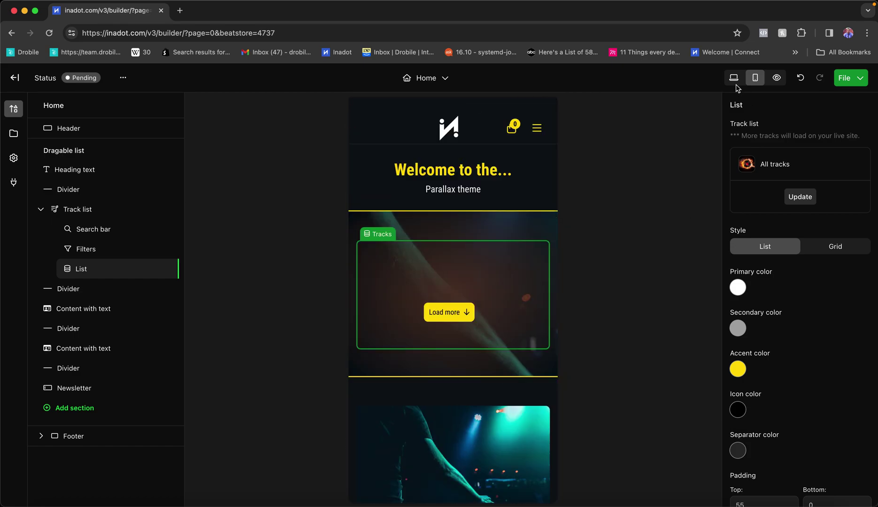
Show the full-width preview of the Home page and examine its sections
left_click(775, 80)
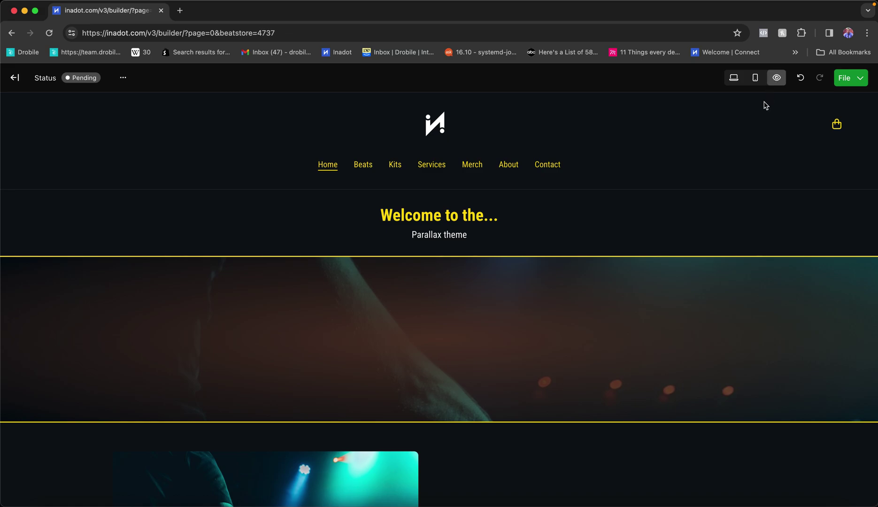
scroll(711, 275, "down", 9)
scroll(711, 275, "up", 1)
scroll(711, 275, "up", 2)
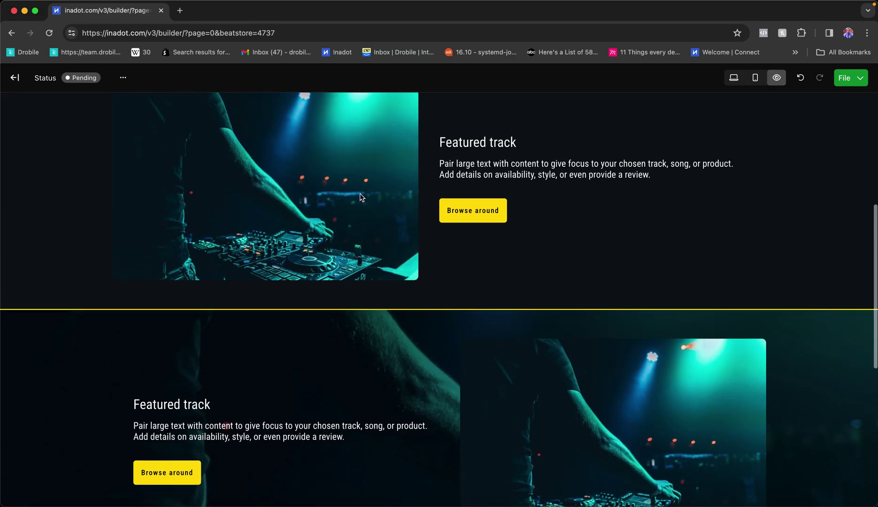
scroll(488, 214, "up", 1)
scroll(486, 221, "up", 8)
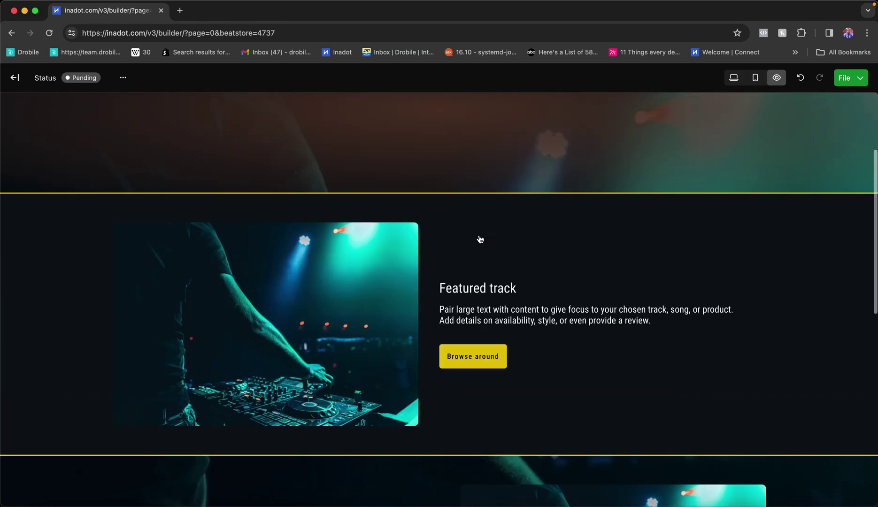
Preview the Beats, Kits, Services, Merch, About and Contact pages, and return to the Home page in the desktop editing view
left_click(363, 170)
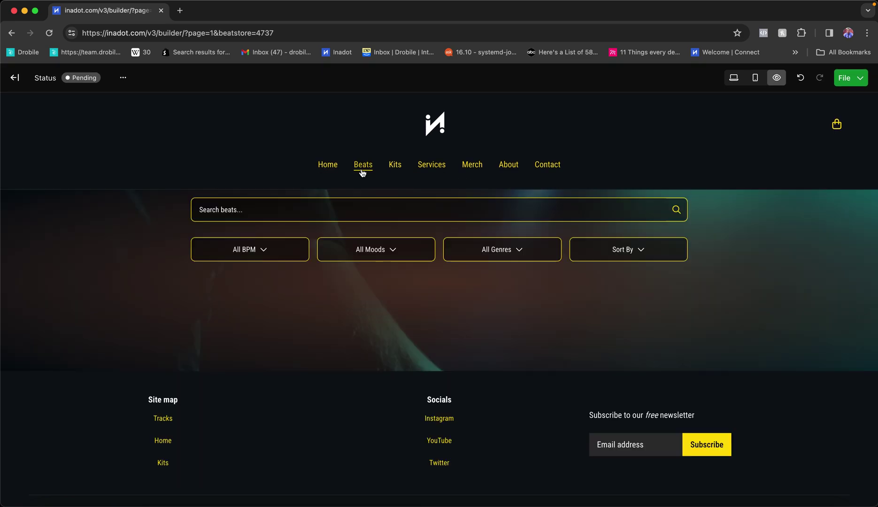
left_click(392, 170)
left_click(421, 169)
left_click(472, 167)
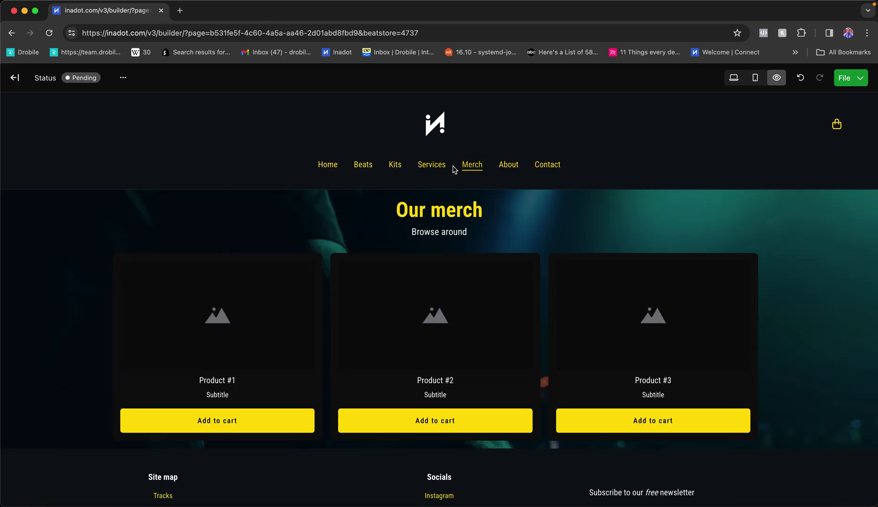
left_click(433, 168)
left_click(506, 167)
left_click(535, 166)
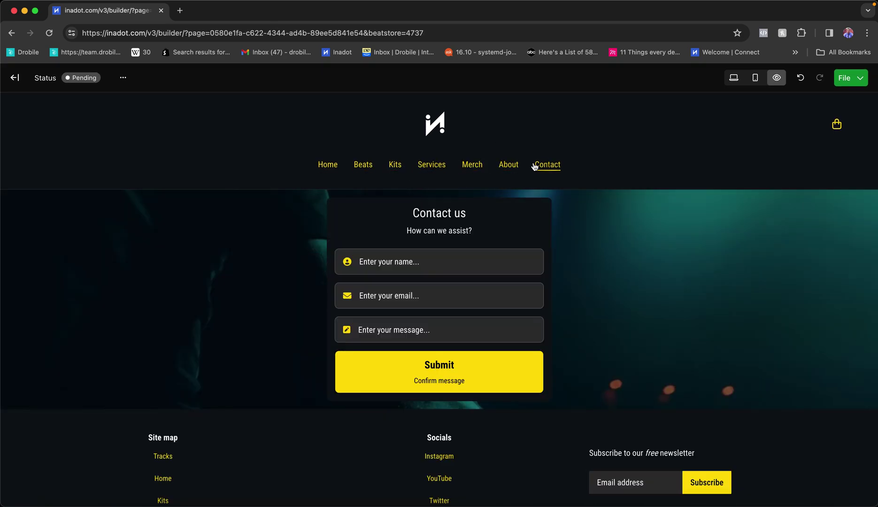
left_click(326, 168)
left_click(734, 80)
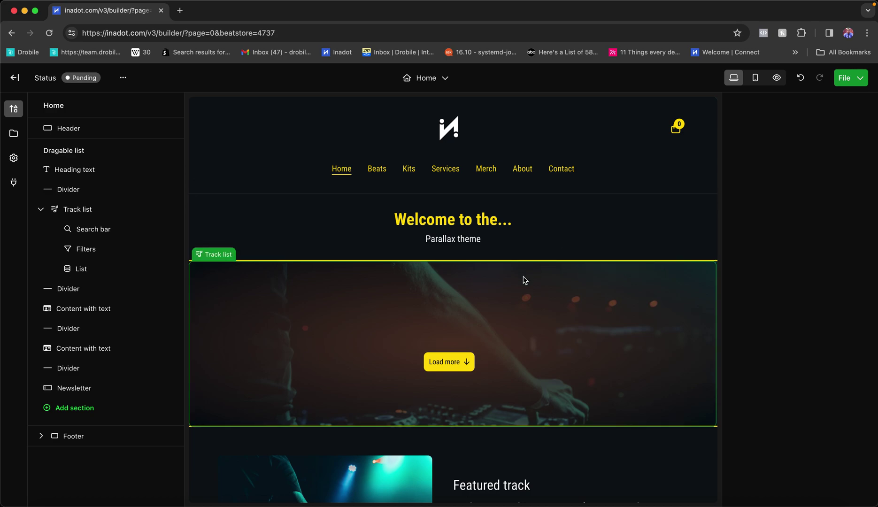
Open the site's settings and view the domain settings and the theme's font options
left_click(849, 79)
left_click(816, 196)
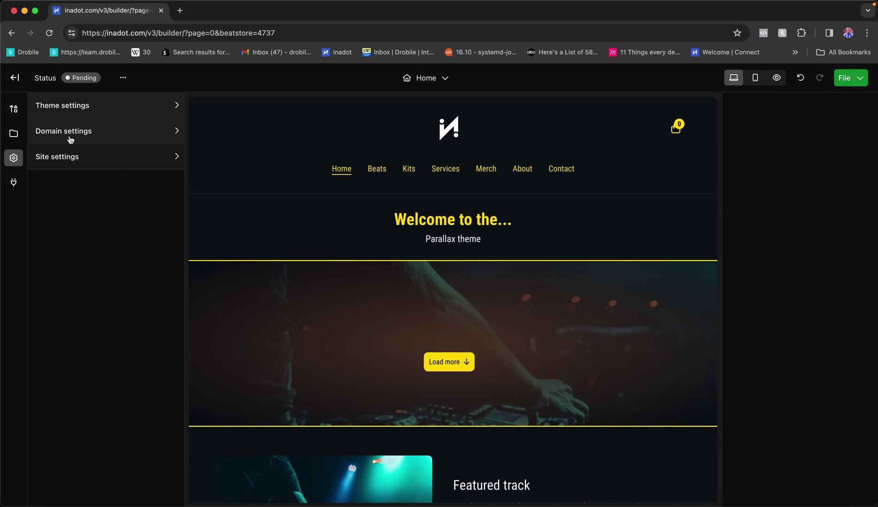
left_click(107, 130)
left_click(108, 132)
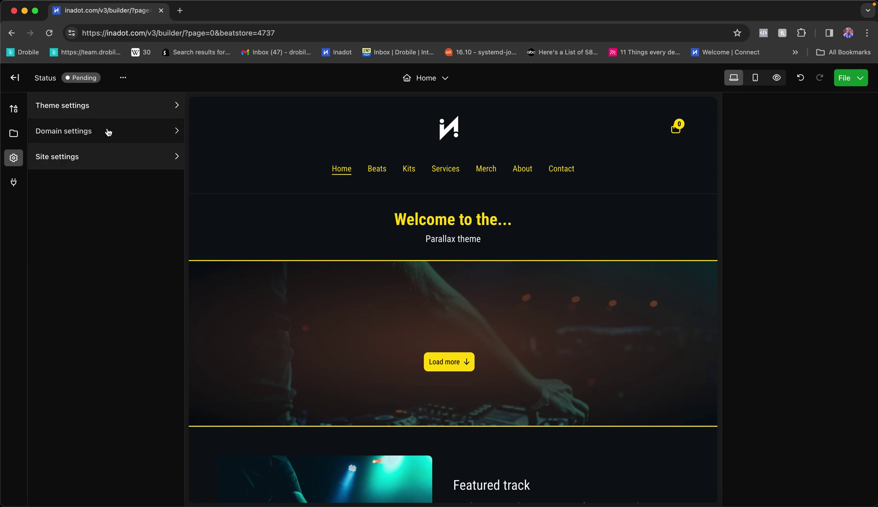
left_click(119, 114)
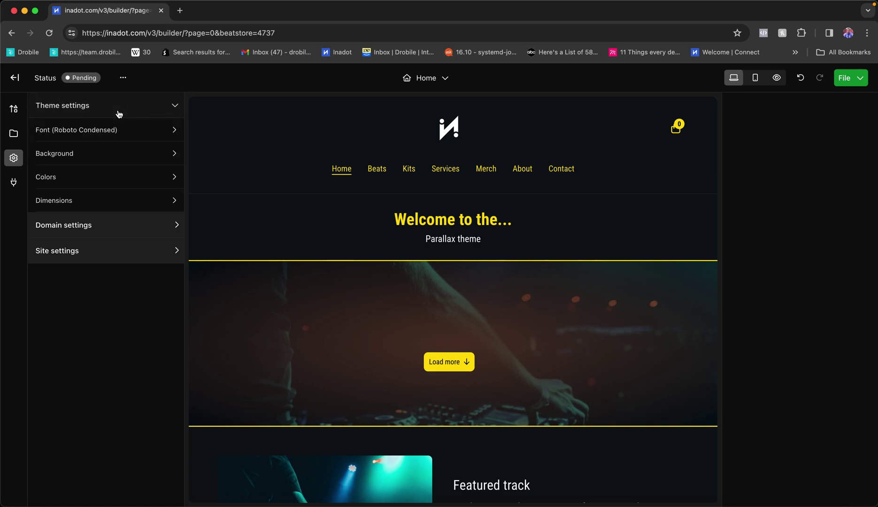
left_click(114, 130)
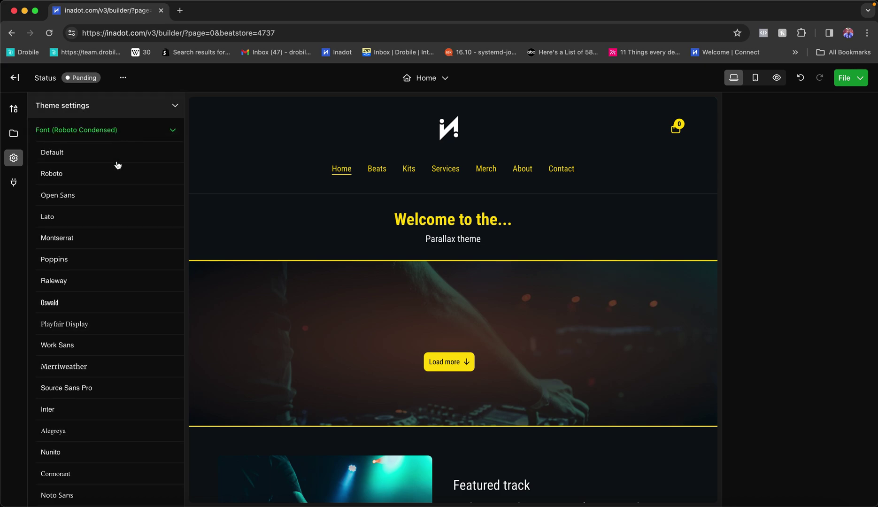
left_click(106, 132)
left_click(107, 132)
left_click(113, 131)
Examine the theme's background image settings against the Home page's scrolling sections, and collapse the theme settings
left_click(109, 150)
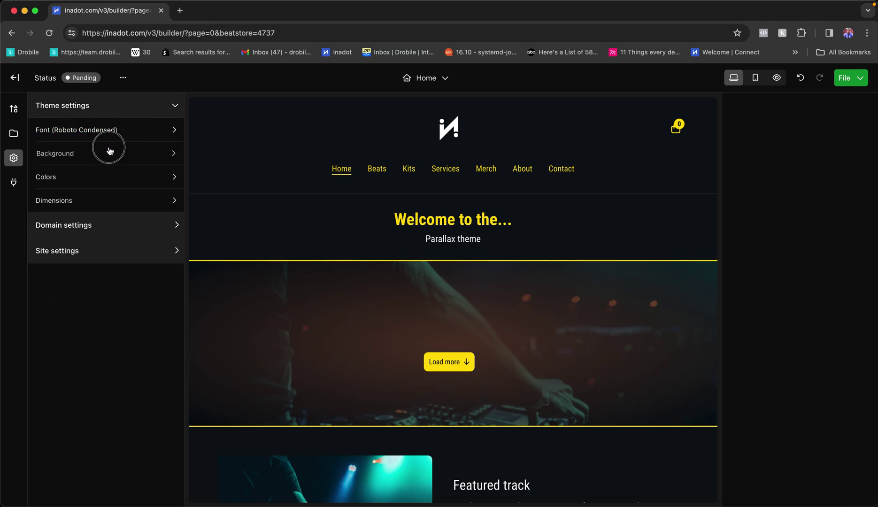
scroll(392, 271, "down", 3)
scroll(394, 271, "up", 2)
scroll(393, 271, "down", 2)
scroll(355, 277, "up", 2)
scroll(356, 276, "down", 3)
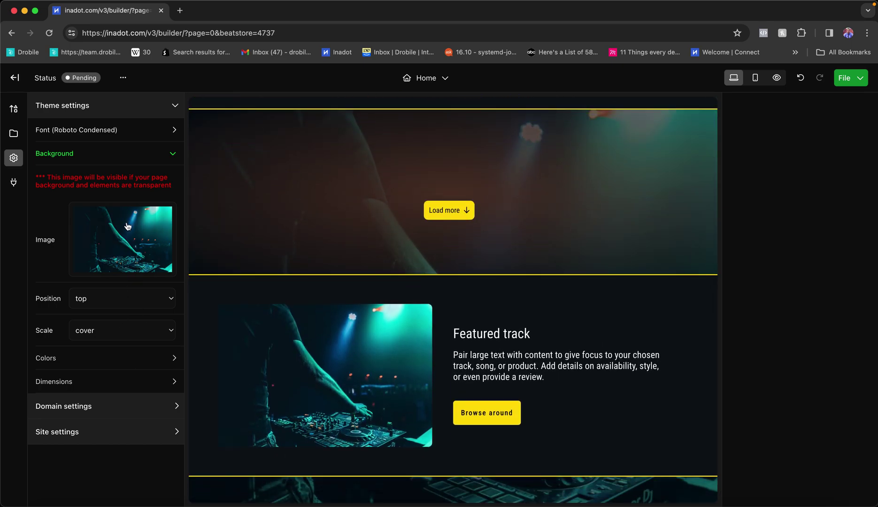
left_click(131, 161)
left_click(132, 112)
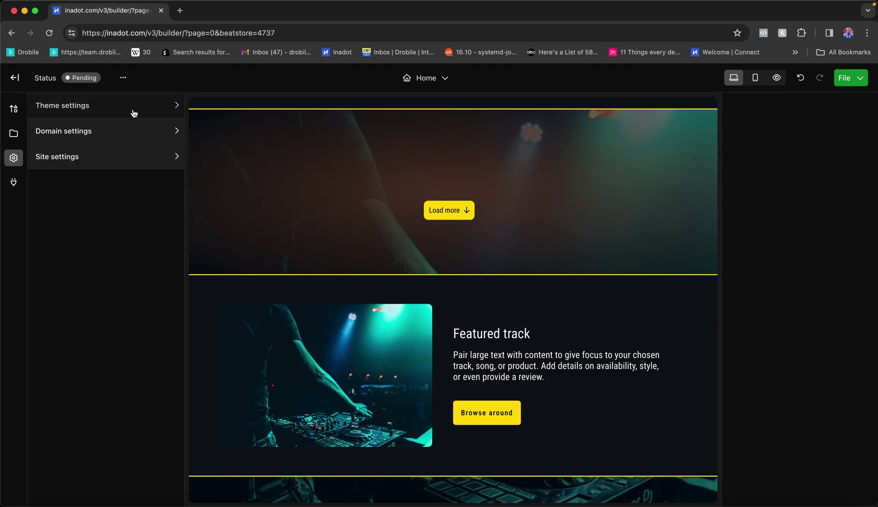
Reselect the Home page and examine its Heading text, Track list and first Content with text sections
left_click(424, 78)
left_click(403, 104)
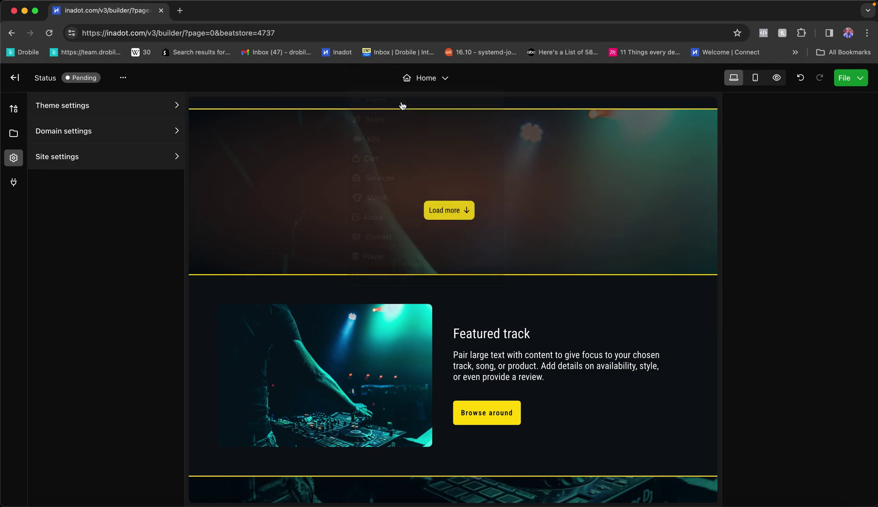
left_click(429, 227)
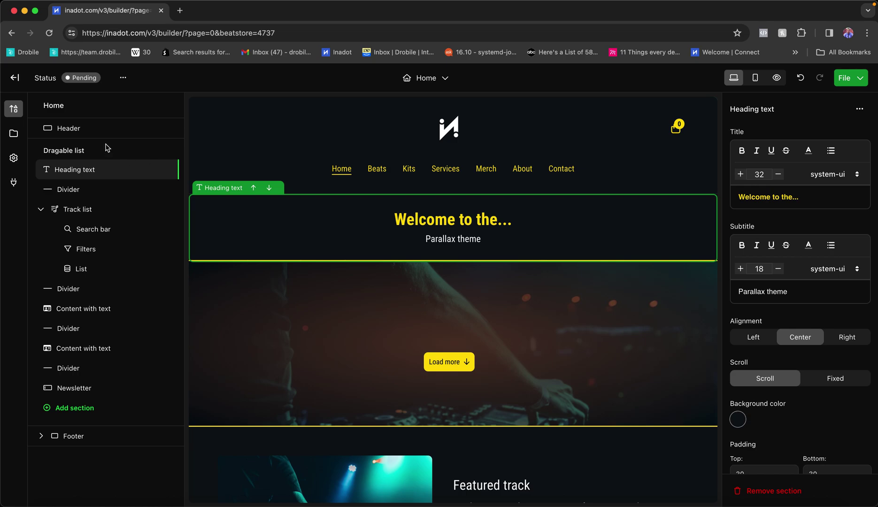
left_click(93, 210)
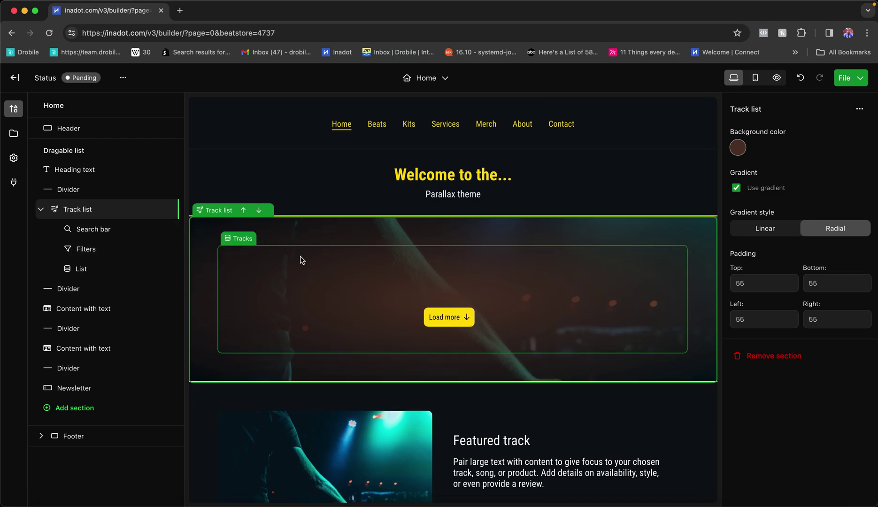
left_click(123, 308)
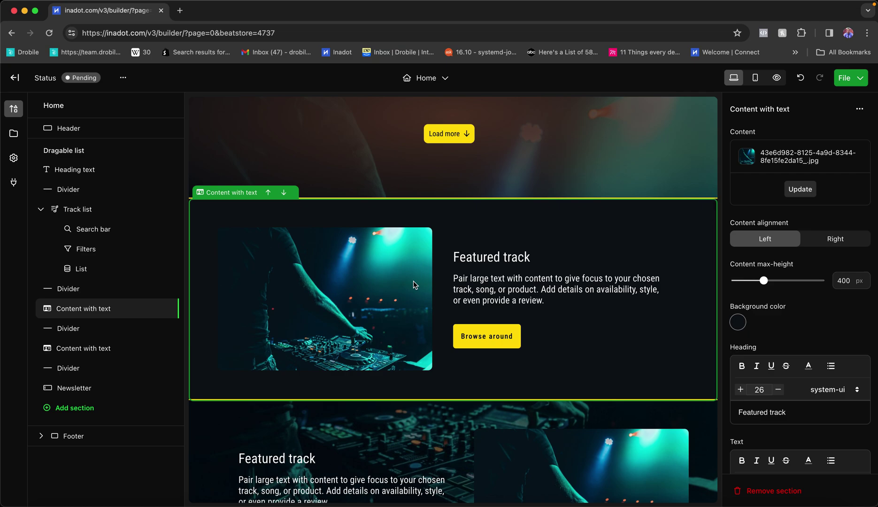
scroll(413, 327, "down", 4)
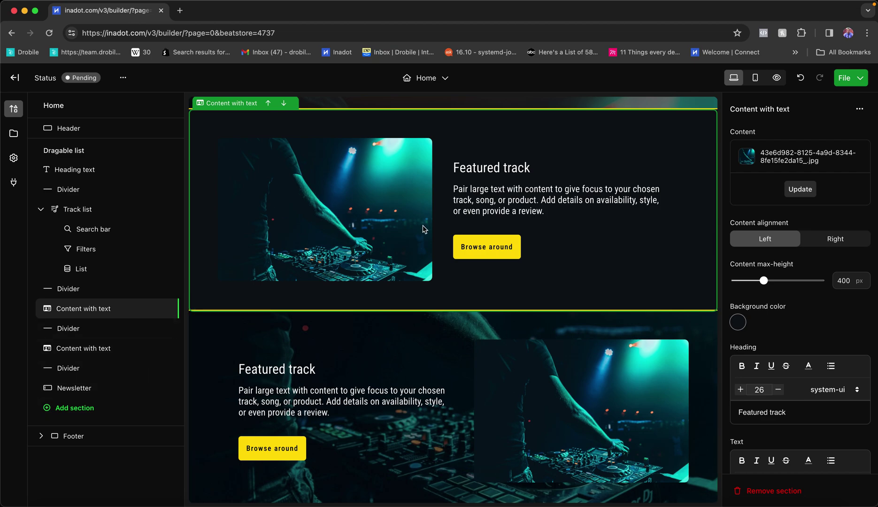
scroll(426, 230, "up", 2)
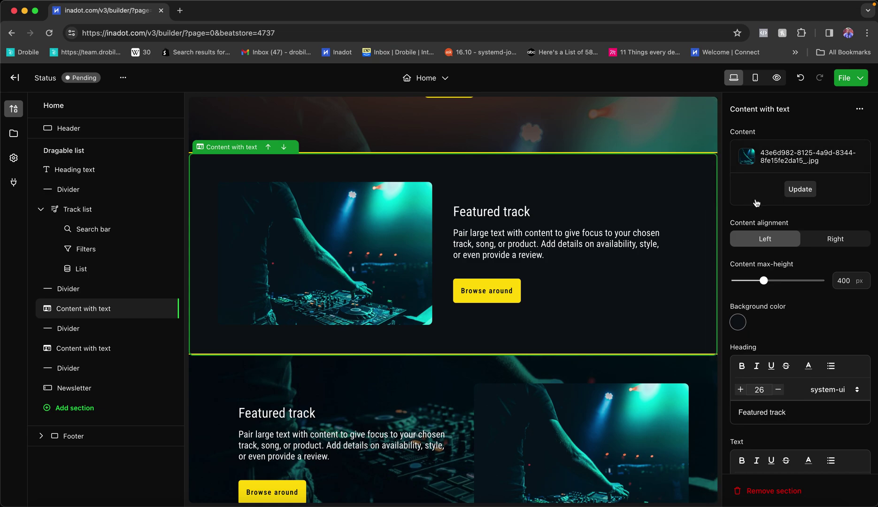
Examine the first Content with text section's heading, text and button settings, including the link choices offered for the button action
scroll(599, 289, "up", 1)
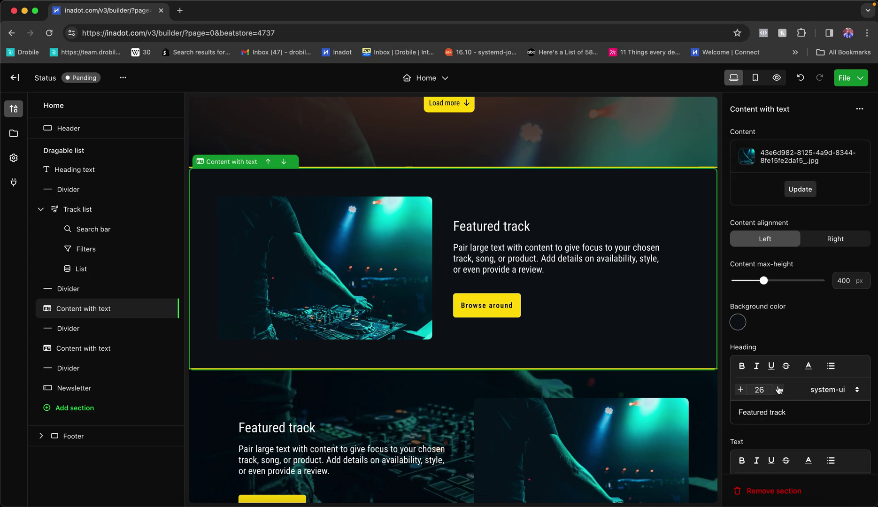
scroll(778, 386, "down", 4)
scroll(778, 386, "down", 3)
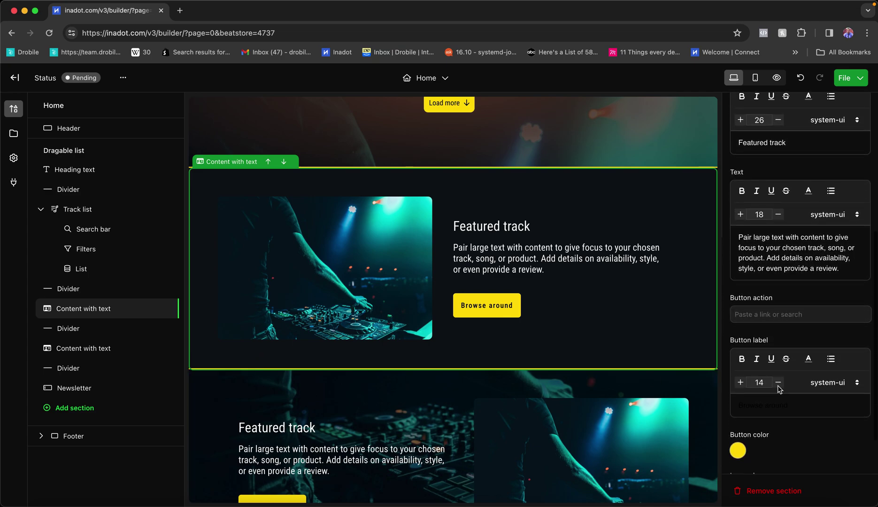
scroll(800, 282, "up", 1)
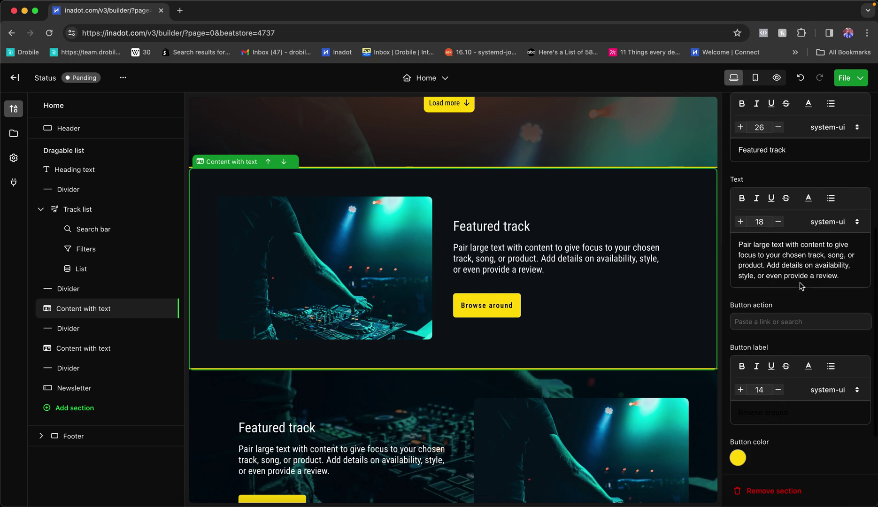
scroll(800, 282, "down", 2)
scroll(800, 282, "down", 2)
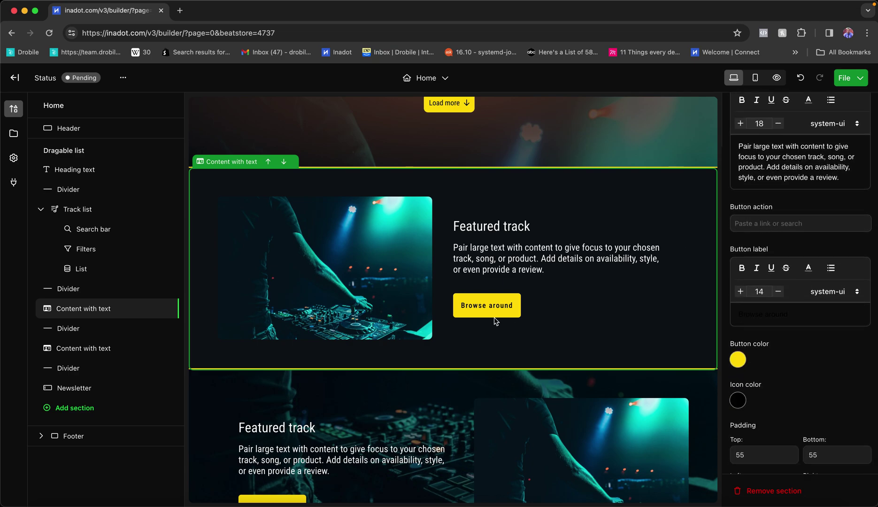
left_click(757, 226)
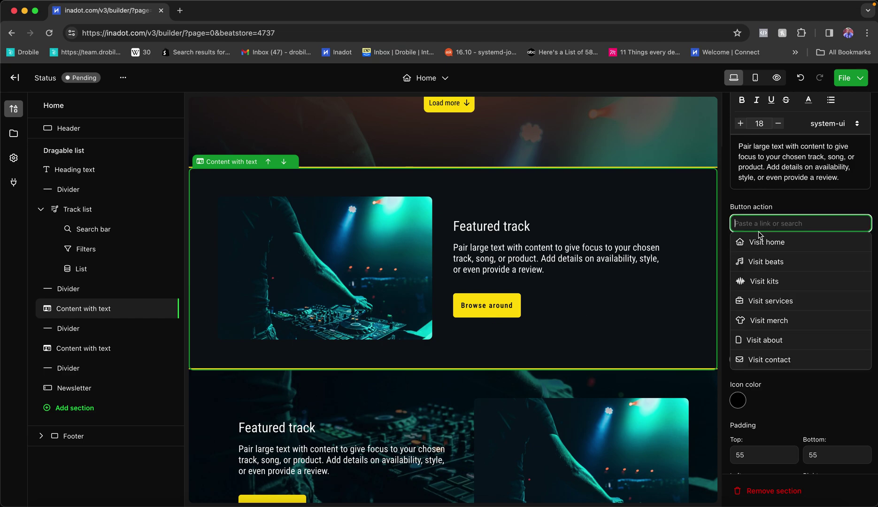
left_click(793, 206)
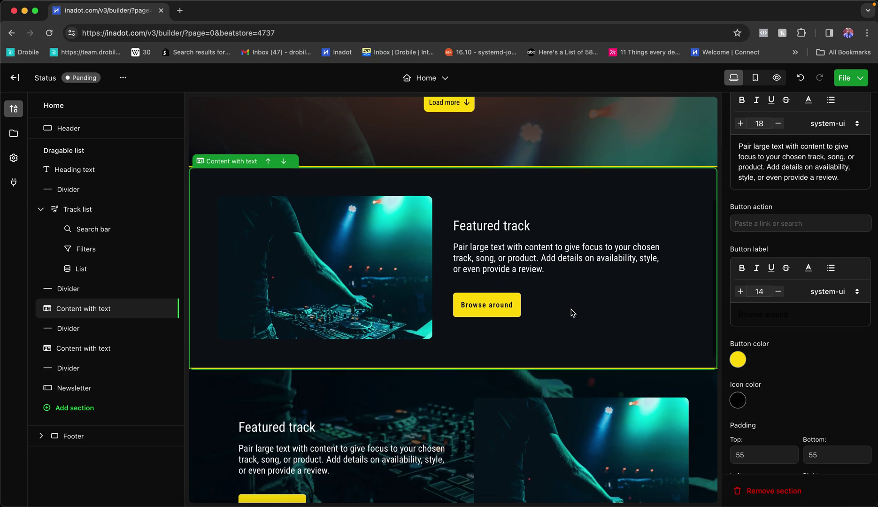
scroll(573, 313, "up", 5)
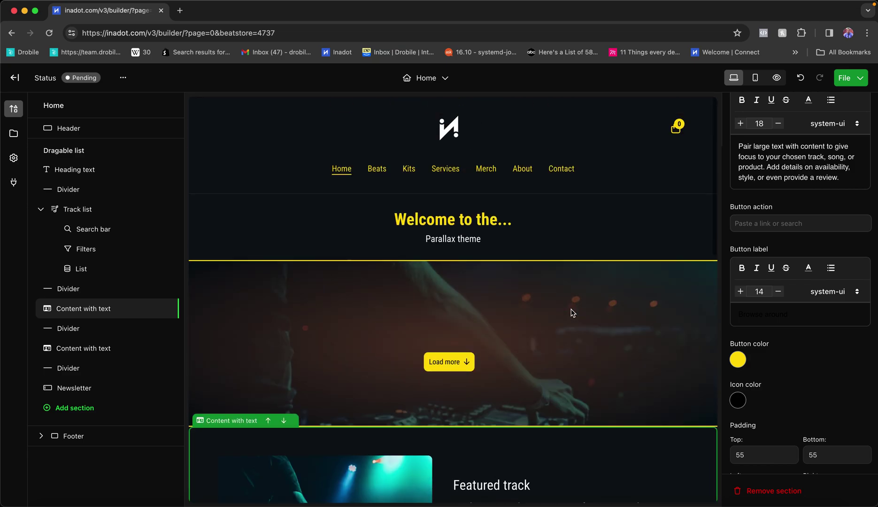